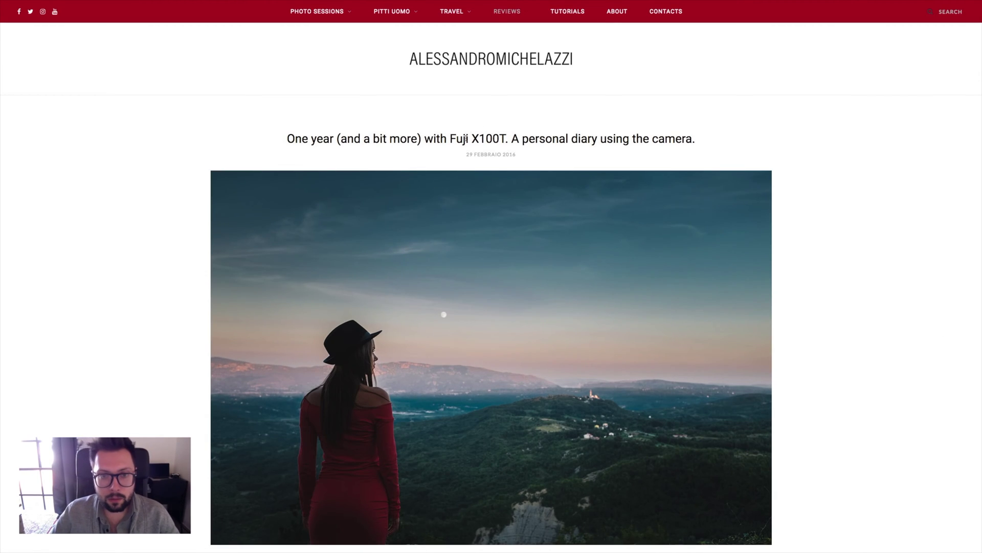
- Scroll the blog post down to the Classic Chrome reader comments, then switch to Lightroom
scroll(818, 296, "down", 20)
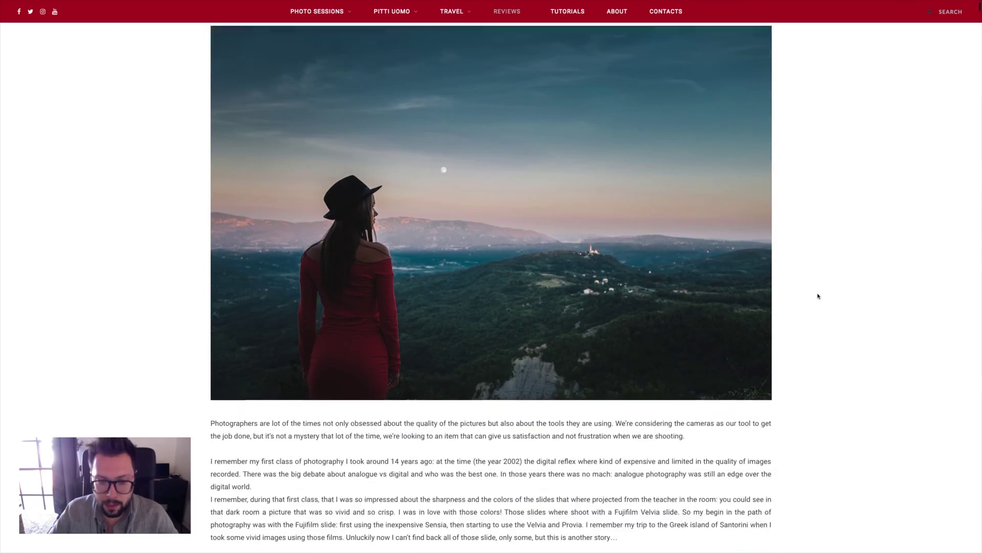
scroll(818, 295, "down", 20)
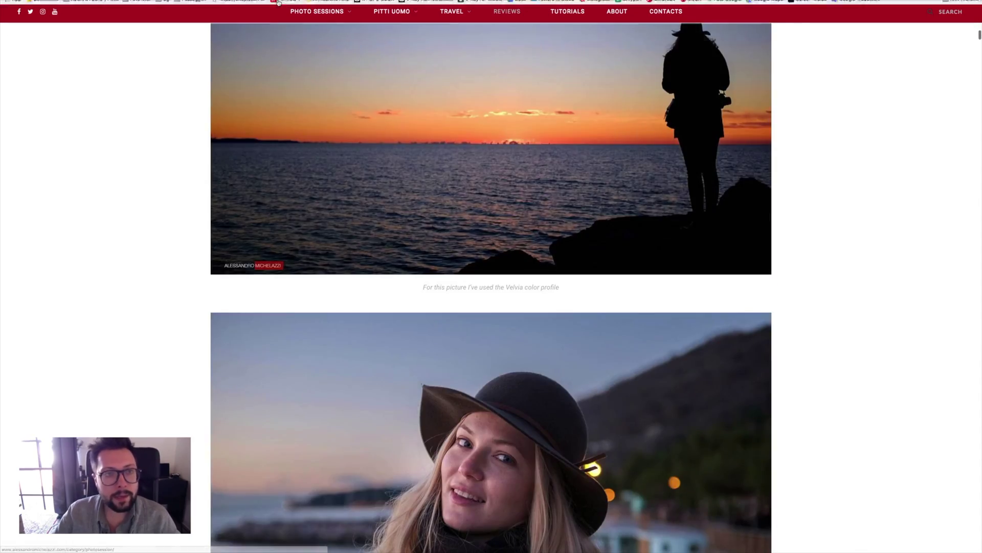
key("super+ctrl+f")
scroll(616, 342, "down", 20)
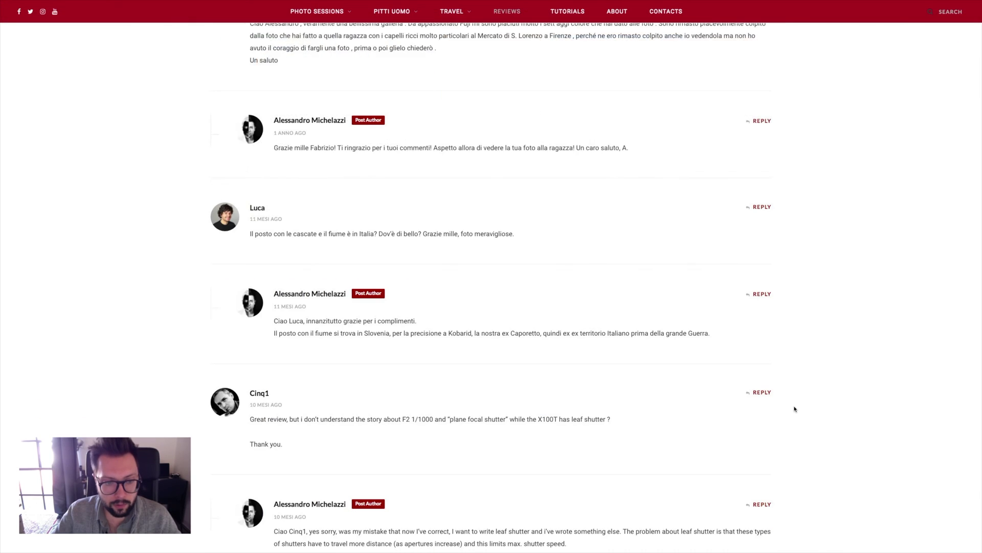
scroll(793, 406, "down", 5)
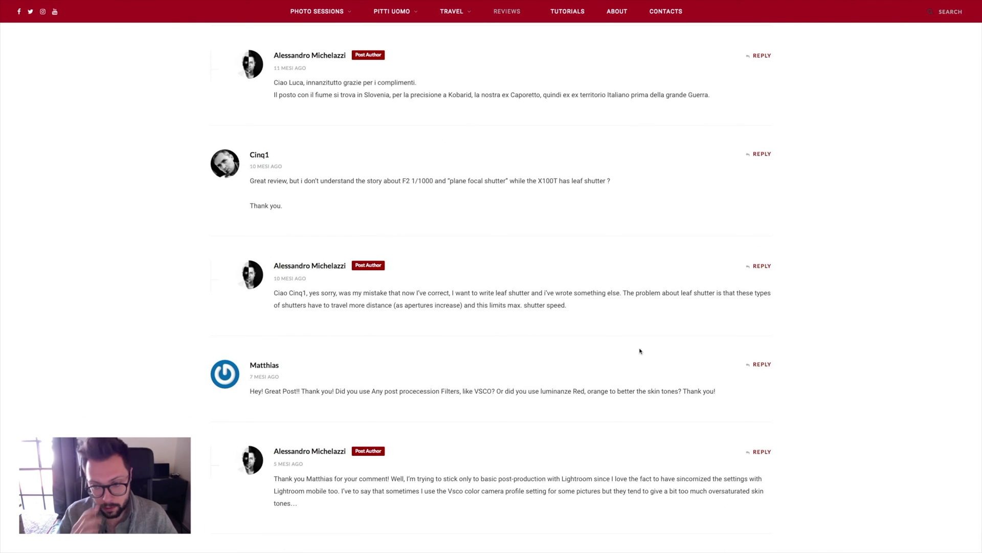
scroll(658, 388, "down", 7)
key("super+Tab")
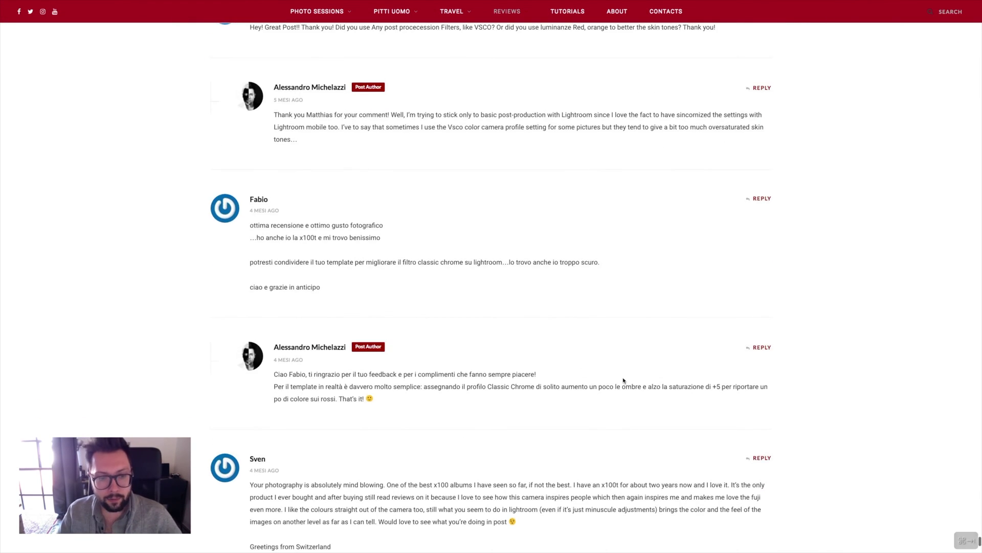
key("super+Tab")
key("super+Tab")
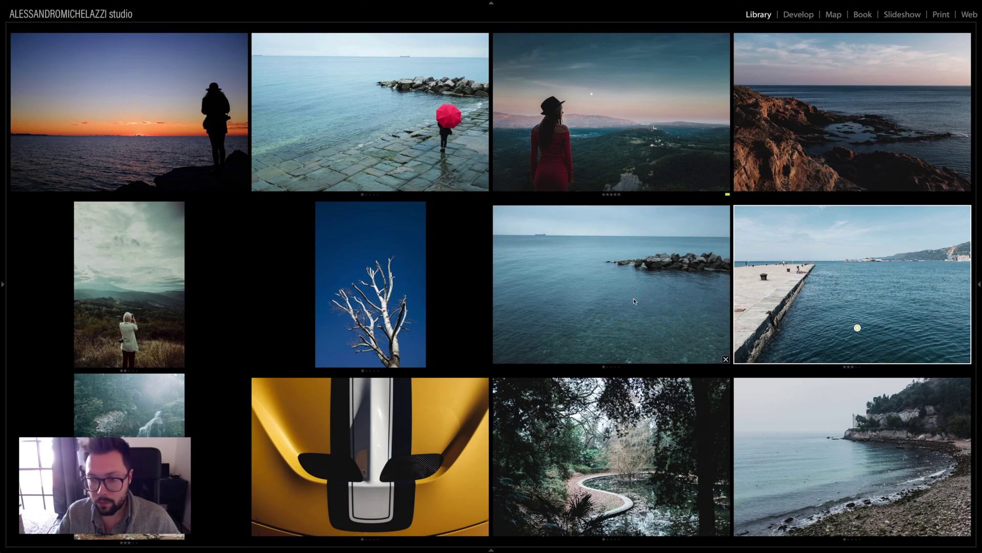
- Browse the grid photos and preview the sunset silhouette photo full size
left_click(610, 292)
left_click(847, 453)
left_click(658, 451)
left_click(371, 209)
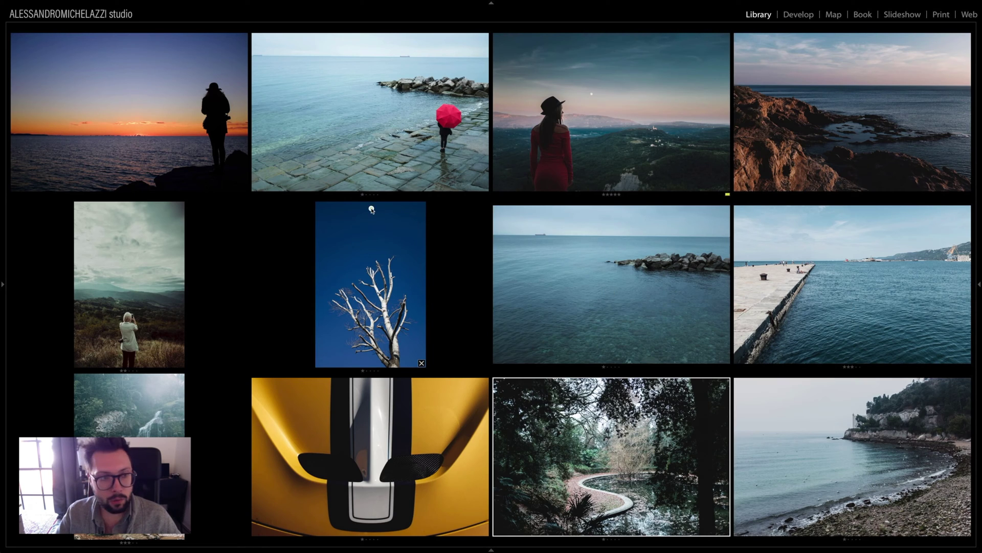
double_click(199, 158)
key("g")
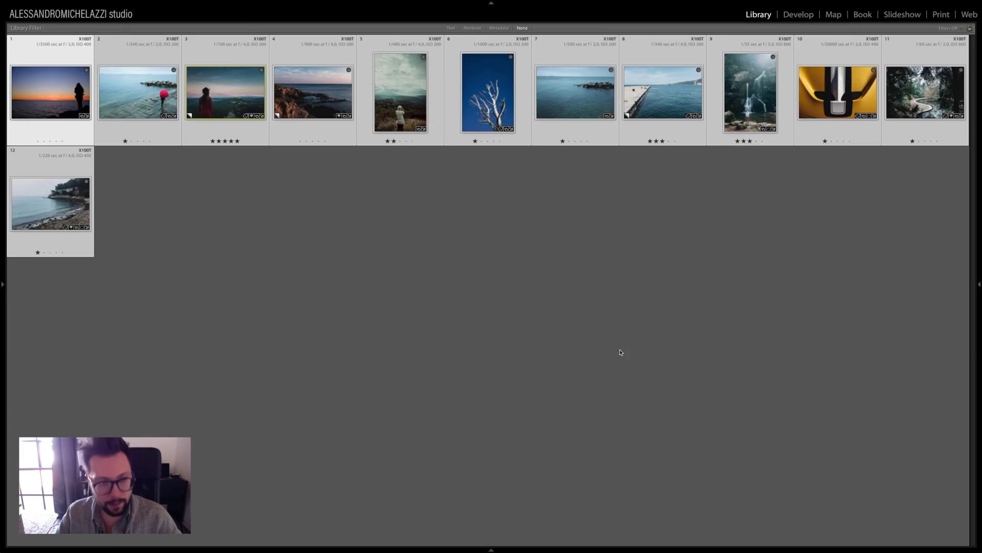
- Create a virtual copy of the sunset photo, glancing back at the blog comments
right_click(54, 101)
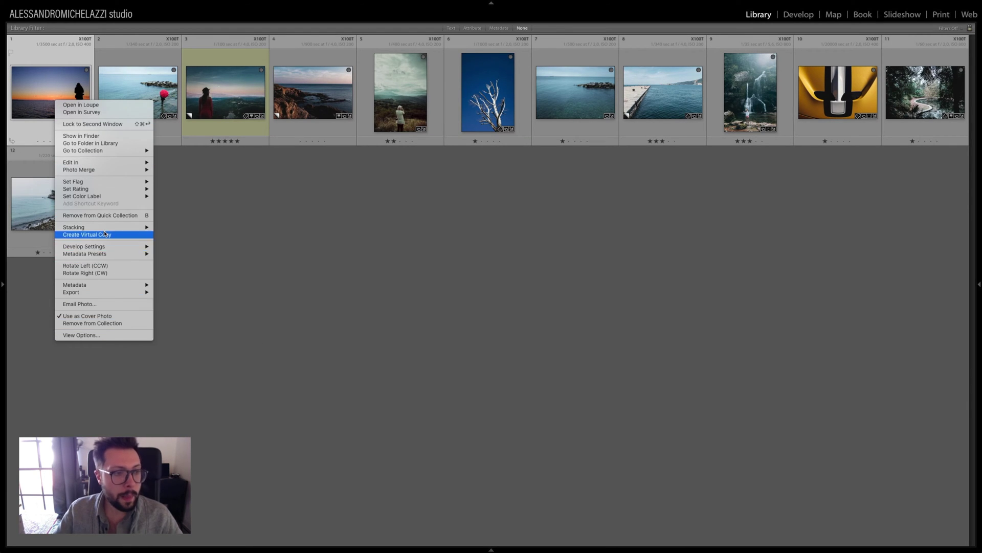
left_click(140, 82)
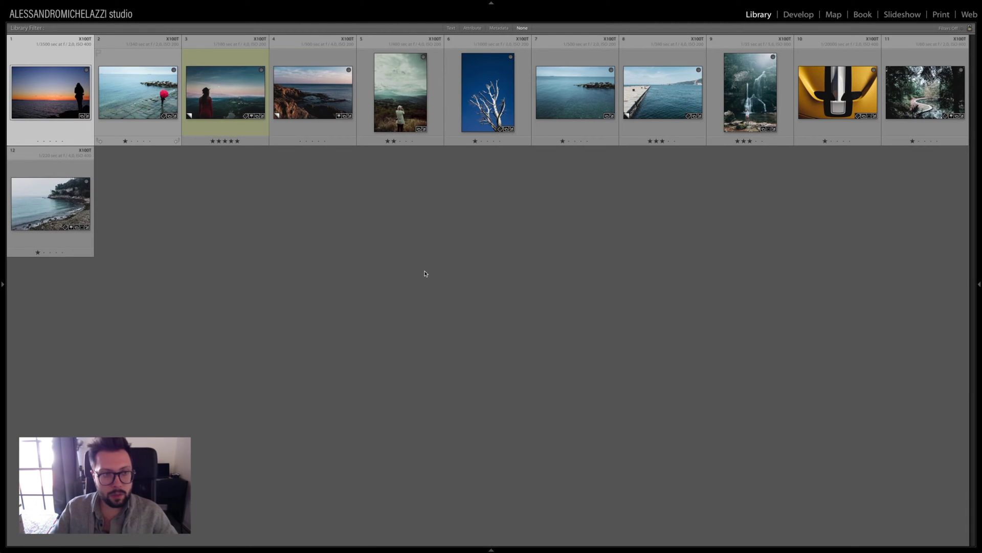
key("super+Tab")
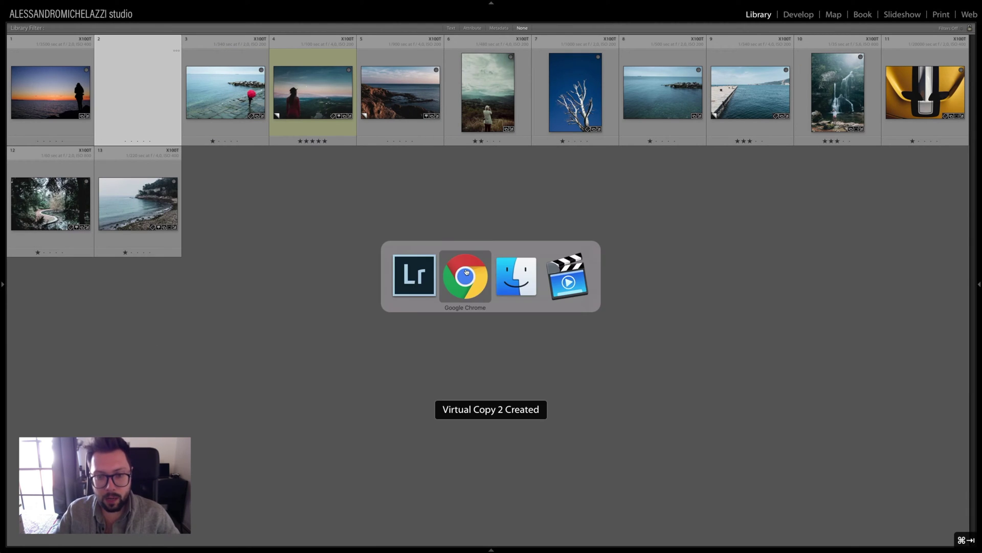
left_click(458, 277)
scroll(616, 423, "down", 5)
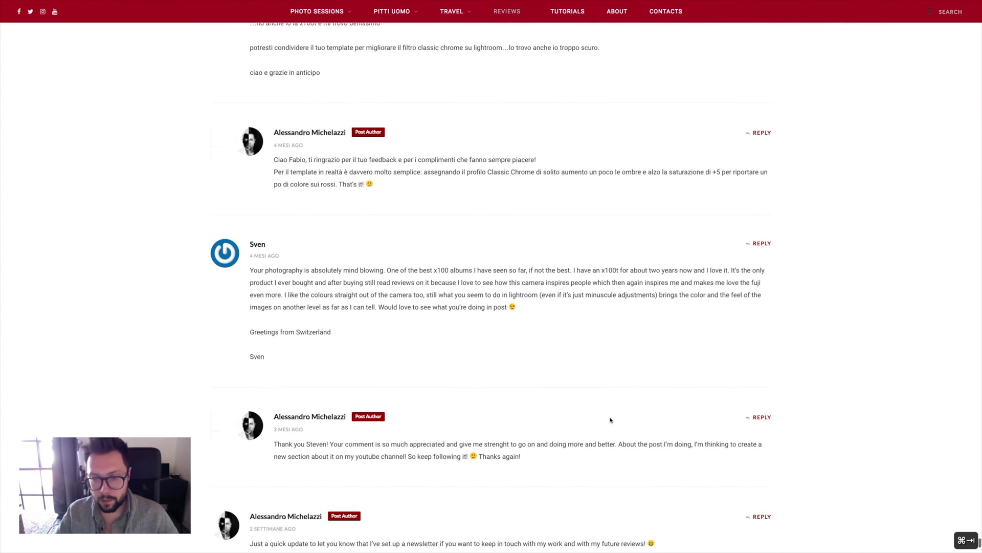
key("super+Tab")
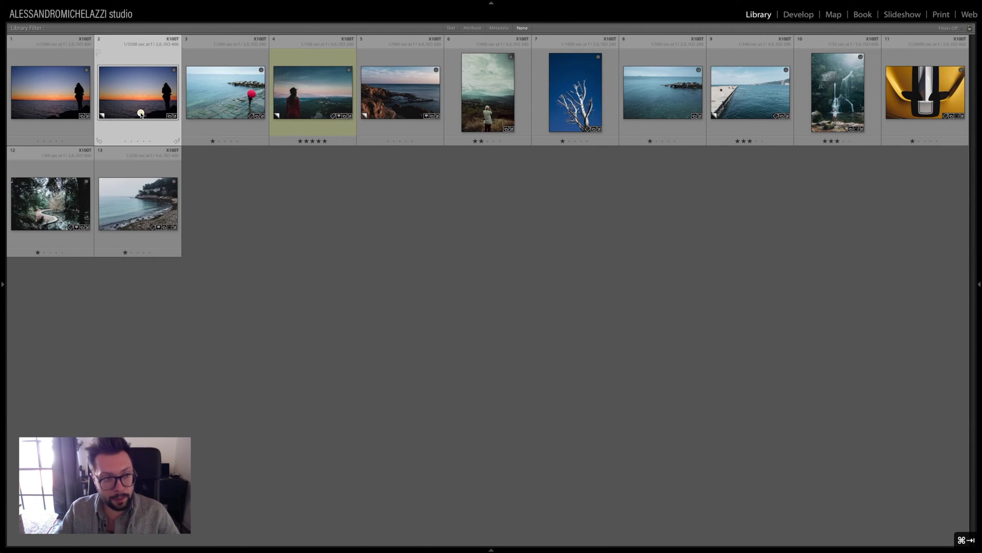
- Open the sunset virtual copy in Develop and reset all its adjustments to defaults
key("d")
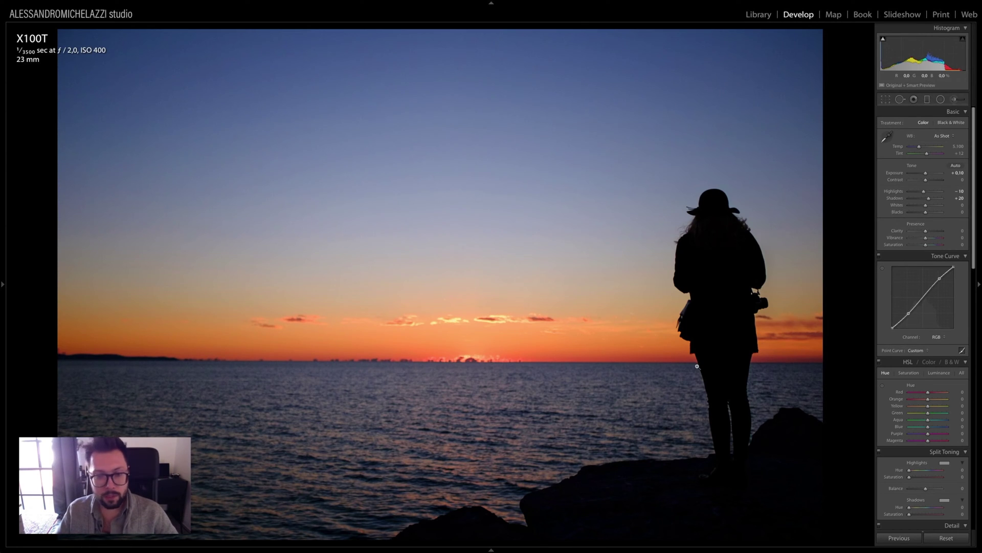
key("g")
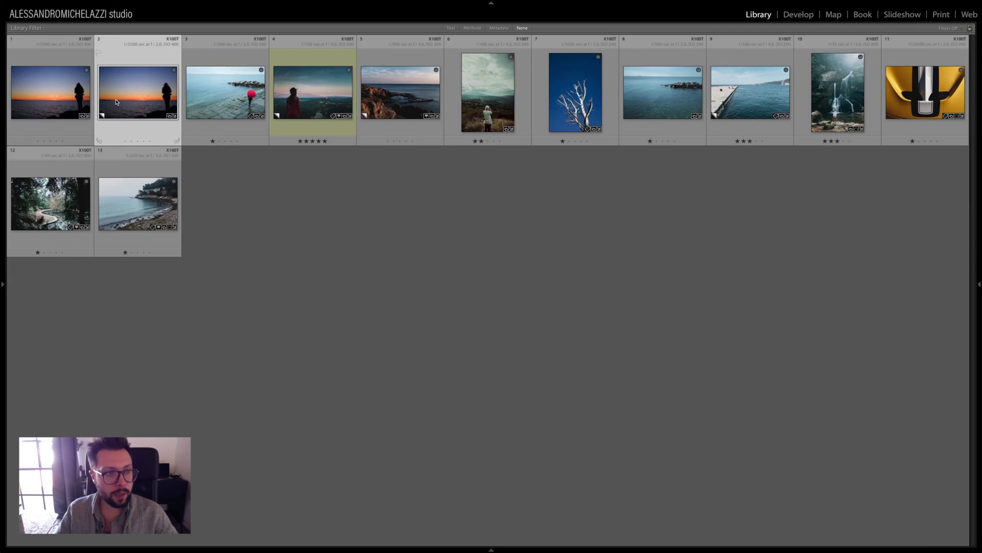
key("d")
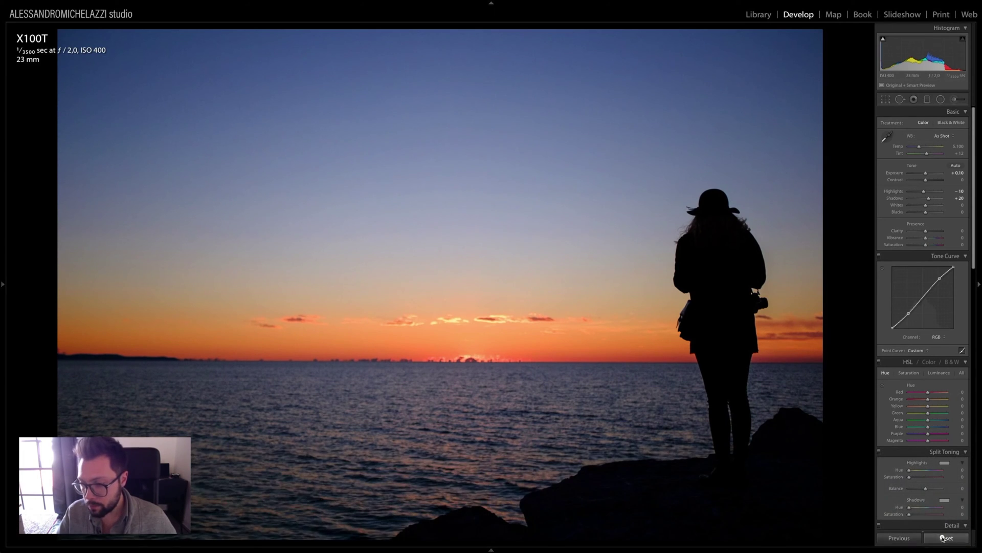
key("ctrl+shift+r")
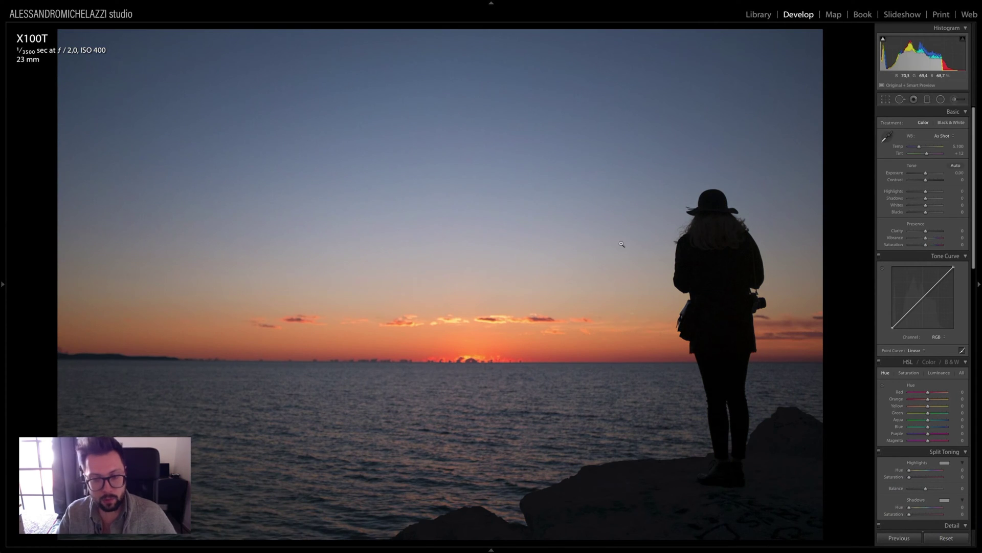
scroll(907, 308, "down", 10)
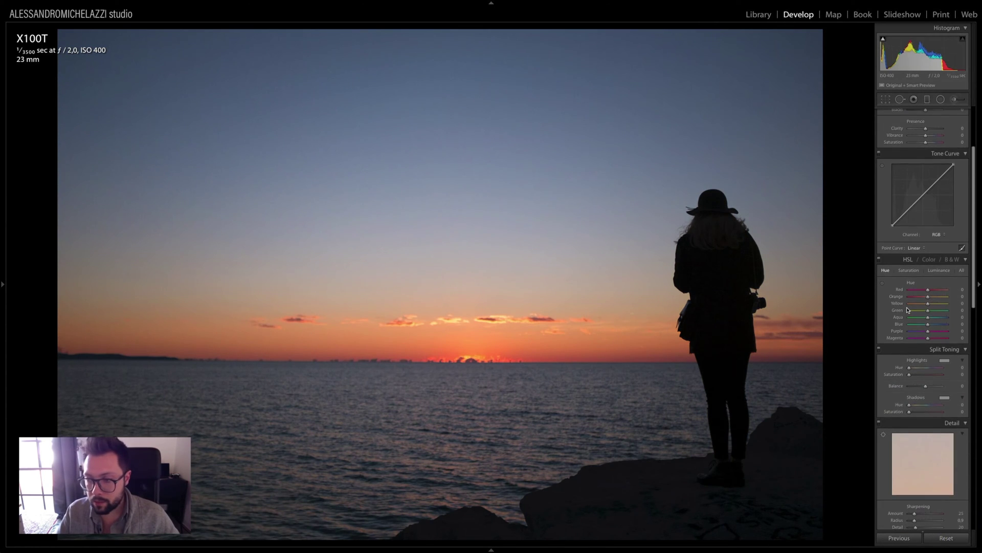
- Enable the Fujifilm X100T lens profile corrections on the sunset copy, toggling to compare
scroll(915, 363, "down", 8)
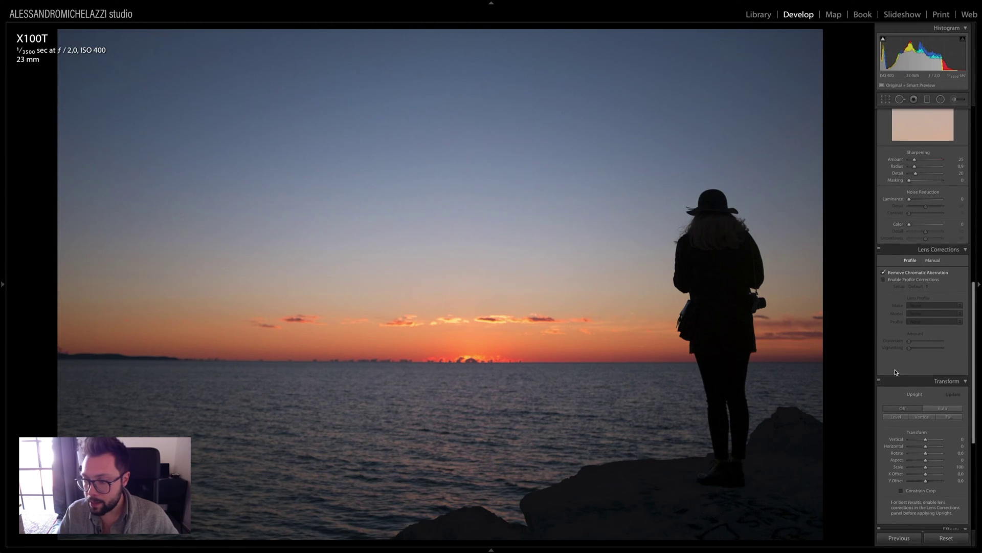
scroll(916, 382, "down", 2)
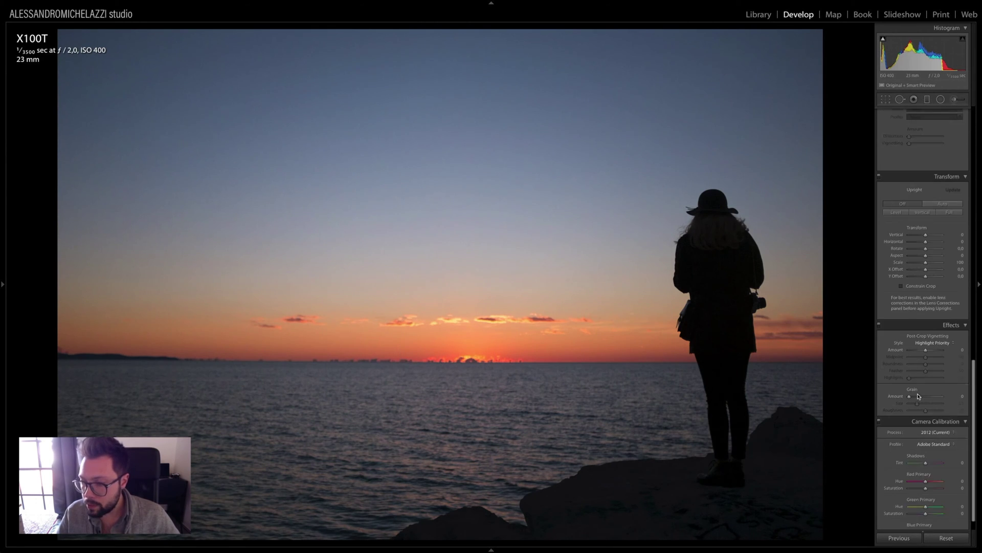
scroll(924, 381, "up", 3)
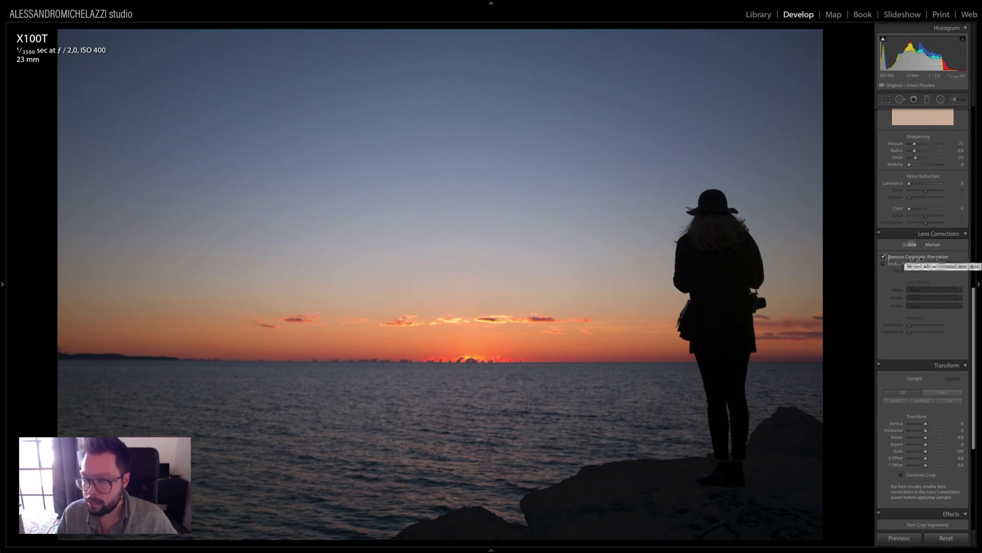
left_click(901, 263)
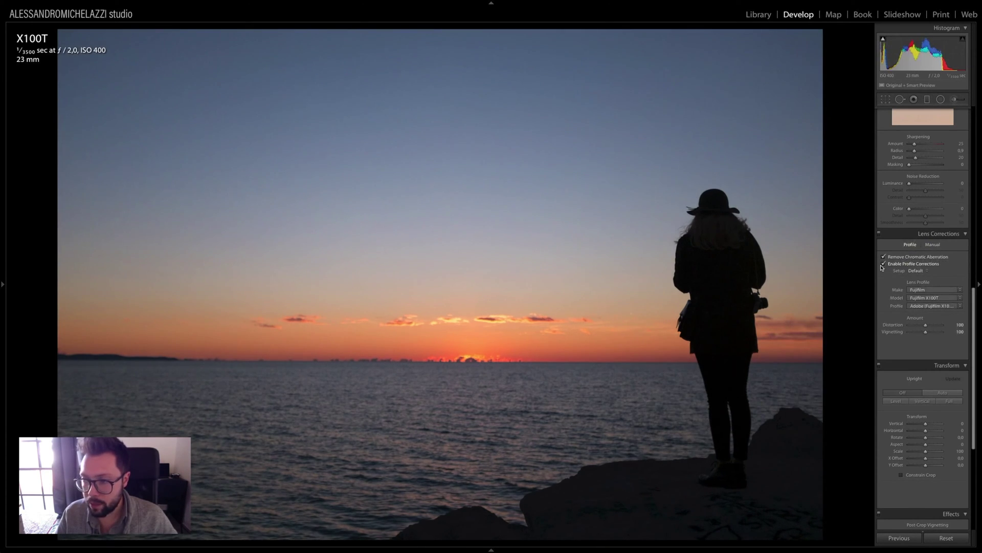
left_click(884, 264)
left_click(884, 264)
left_click(884, 264)
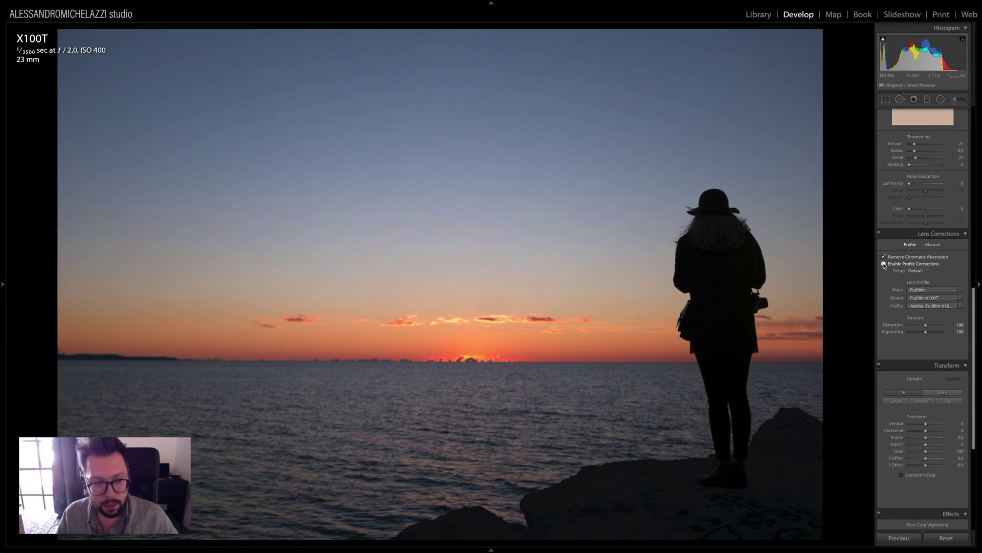
left_click(884, 264)
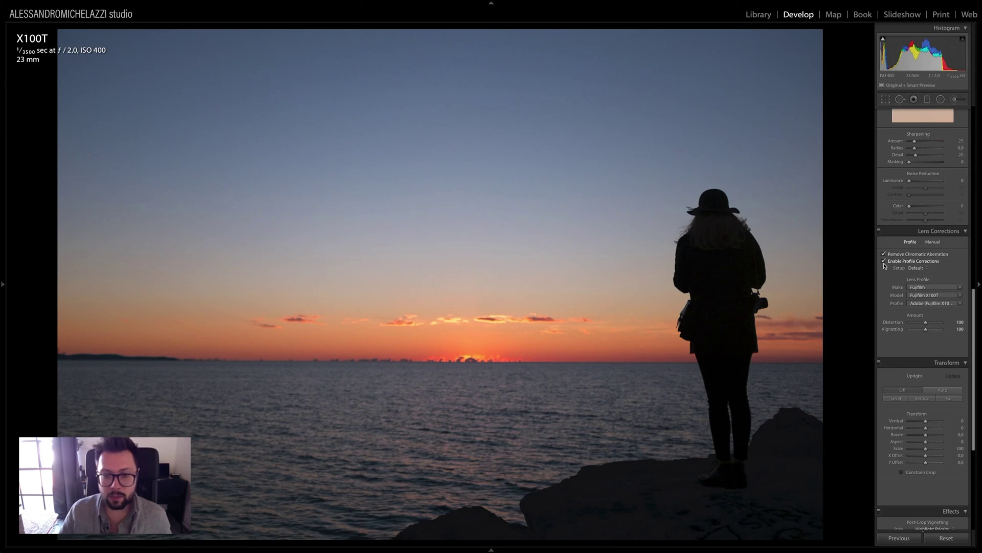
scroll(932, 394, "down", 5)
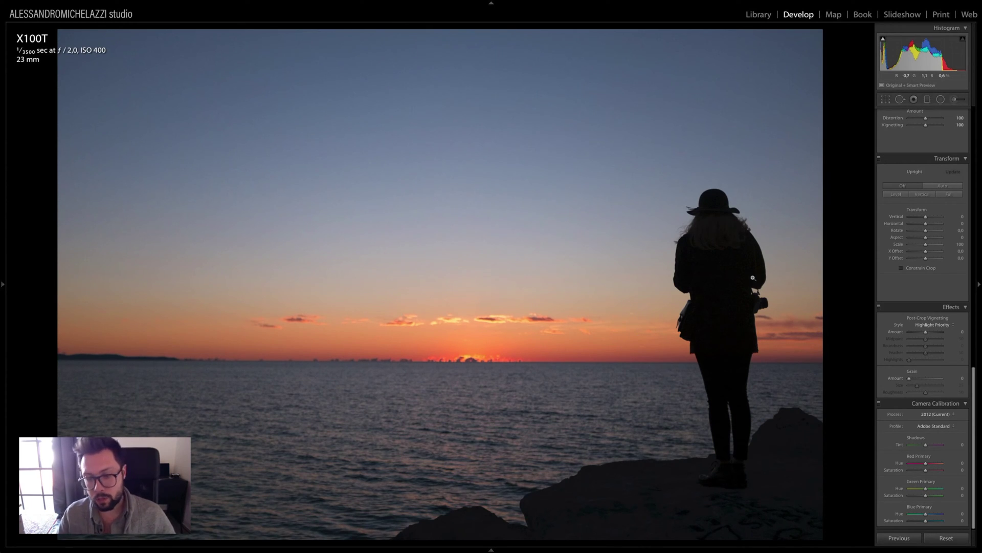
- Set the sunset copy's Camera Calibration profile to Camera Velvia/VIVID
left_click(936, 426)
scroll(940, 464, "down", 5)
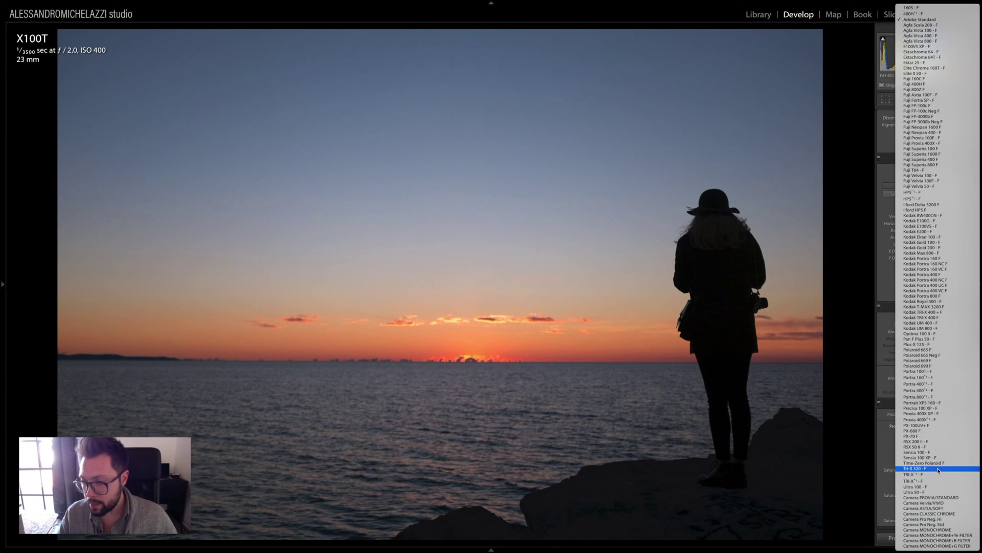
left_click(949, 503)
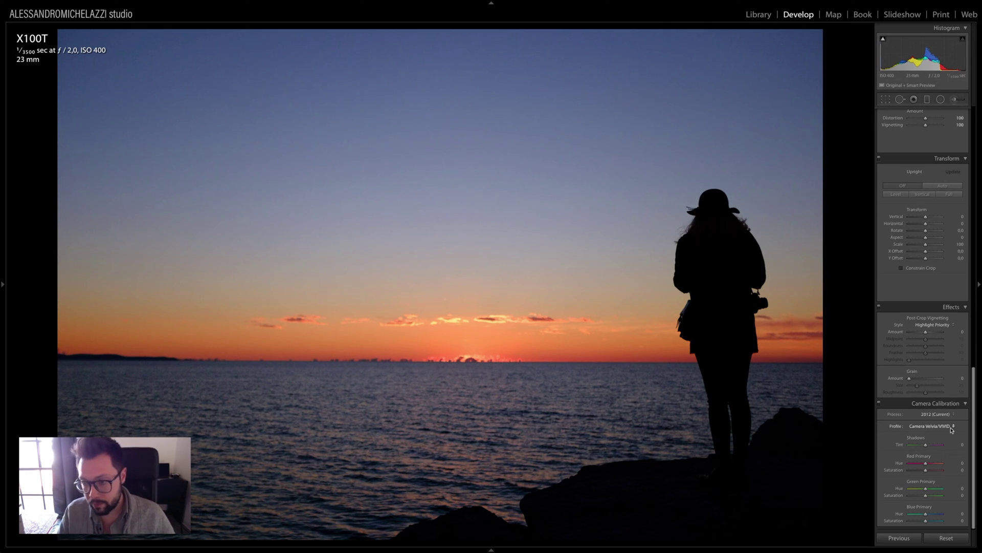
scroll(925, 339, "up", 10)
scroll(925, 339, "up", 4)
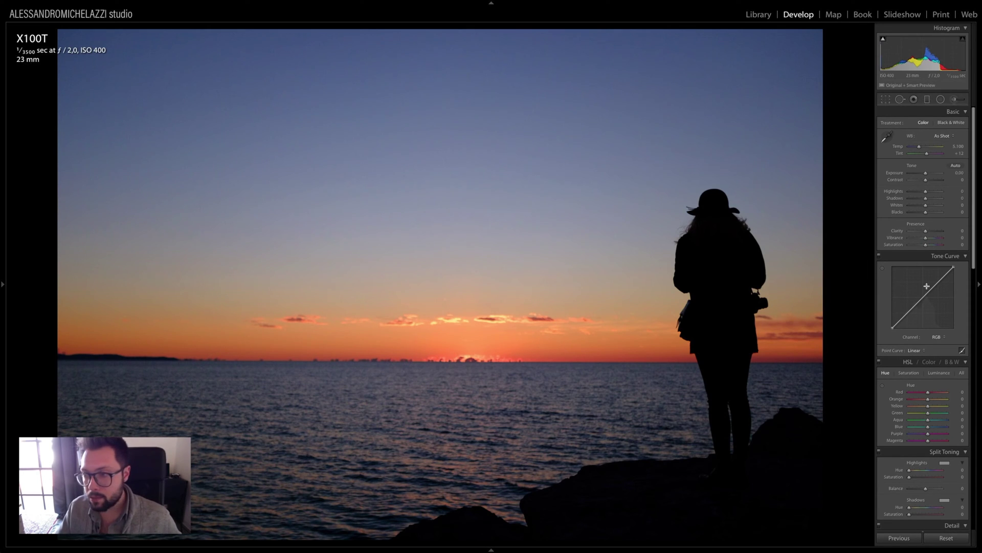
- Raise Shadows to +31 and bend the tone curve into a gentle S
left_click_drag(927, 200, 930, 199)
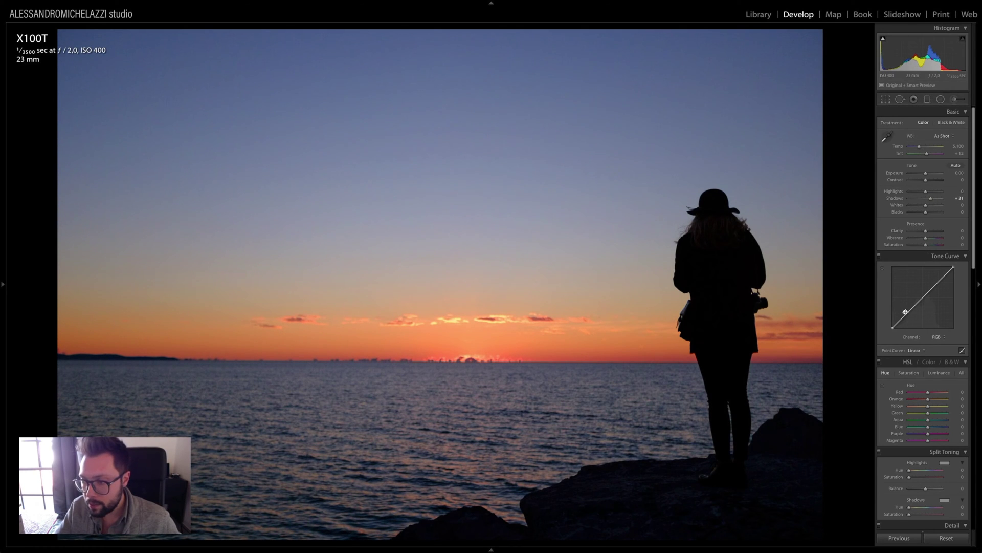
left_click_drag(905, 313, 908, 316)
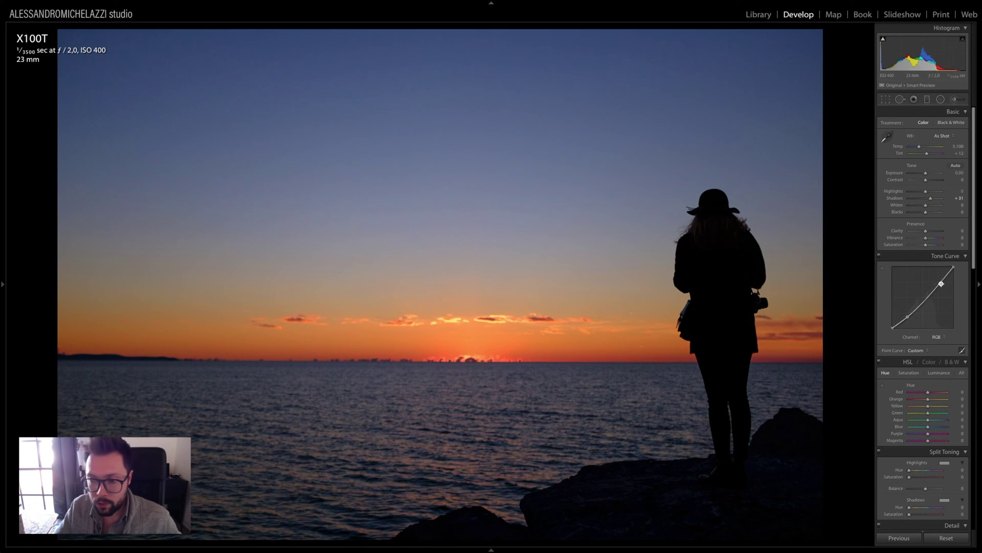
left_click_drag(938, 280, 938, 276)
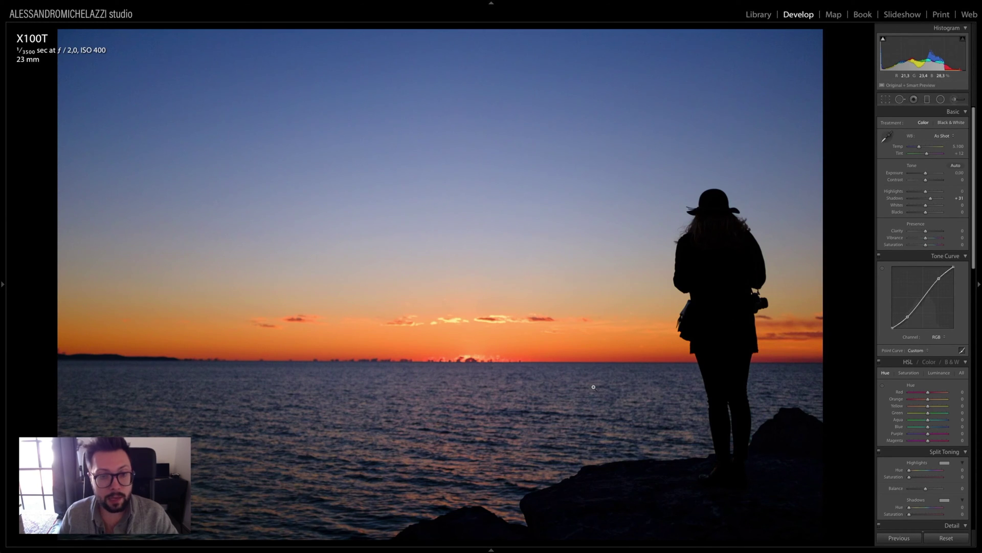
- Select and preview the birch tree photo, then create a virtual copy of it
key("g")
left_click(581, 136)
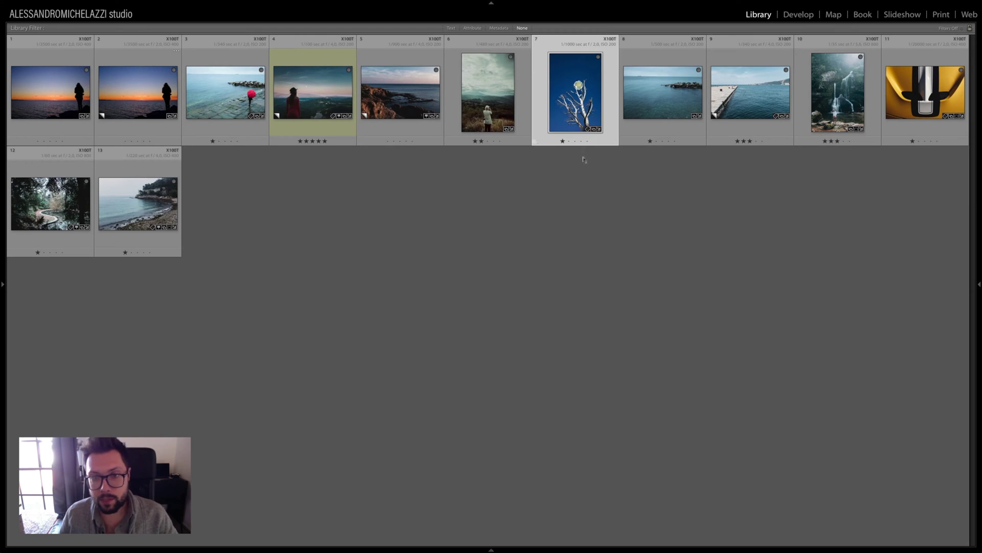
double_click(580, 104)
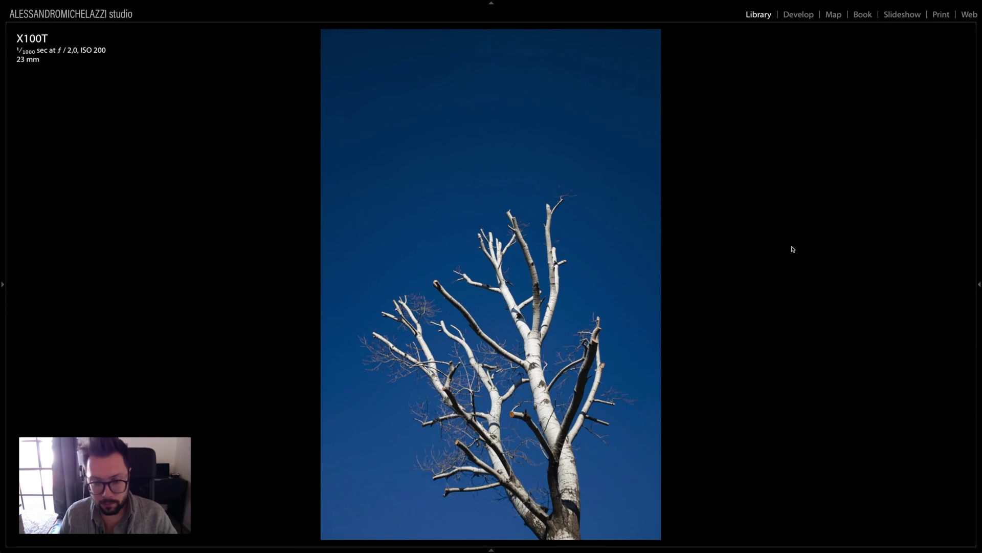
key("g")
right_click(576, 71)
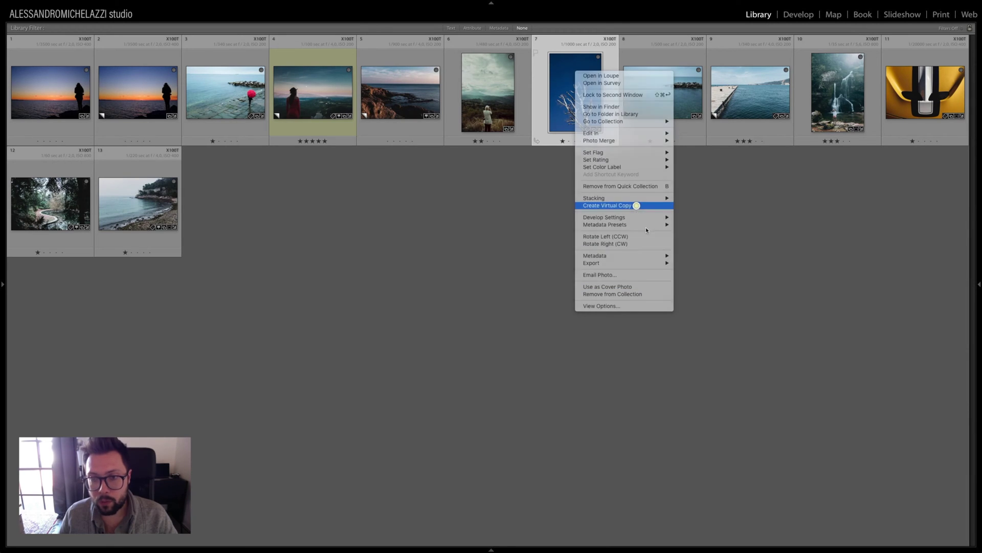
key("Escape")
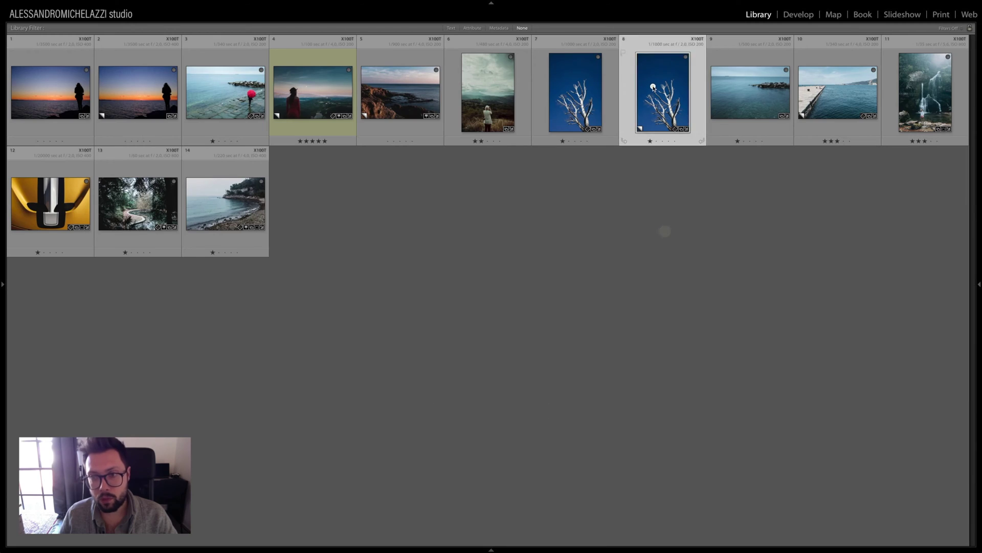
- Check the copy in Develop, then compare both birch versions side by side in Survey view
double_click(653, 87)
key("d")
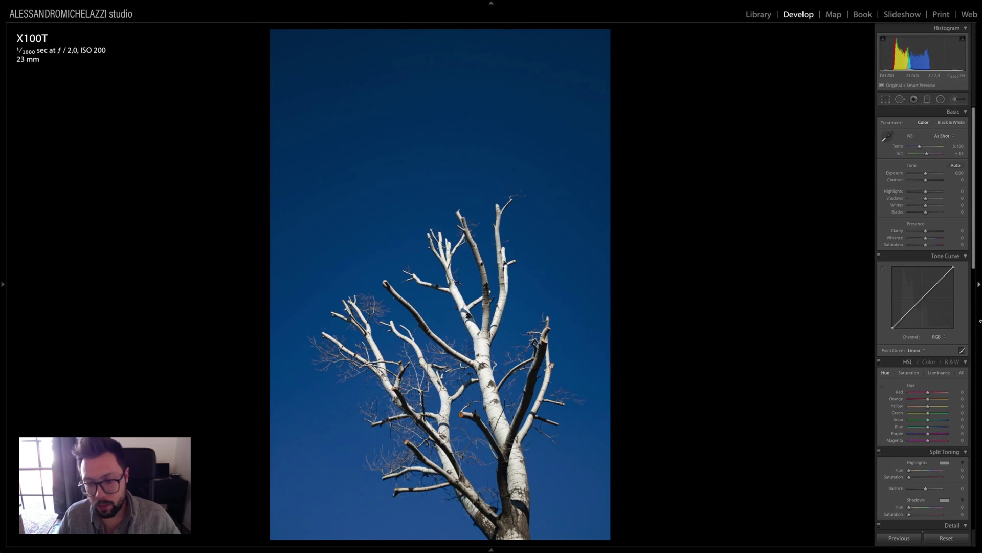
left_click(942, 540)
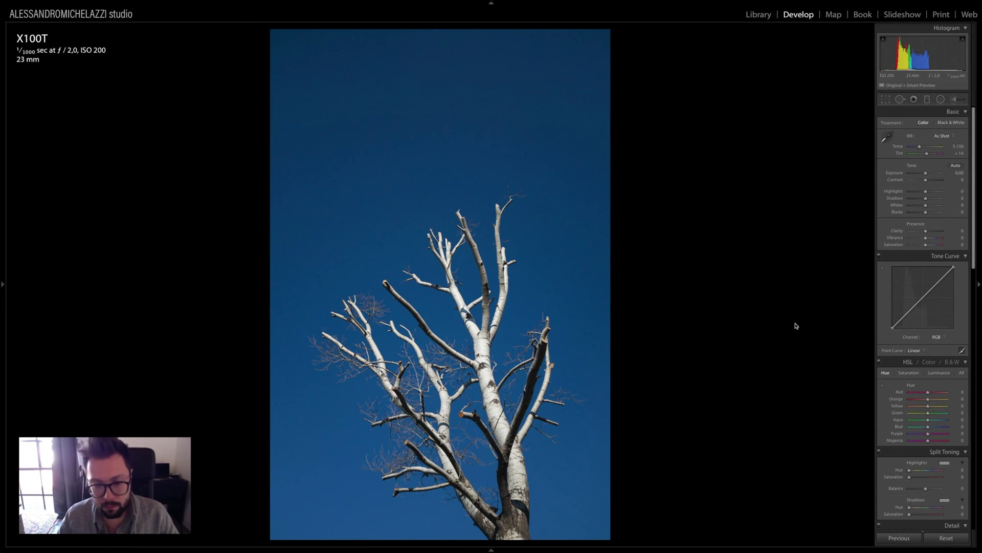
key("ctrl+z")
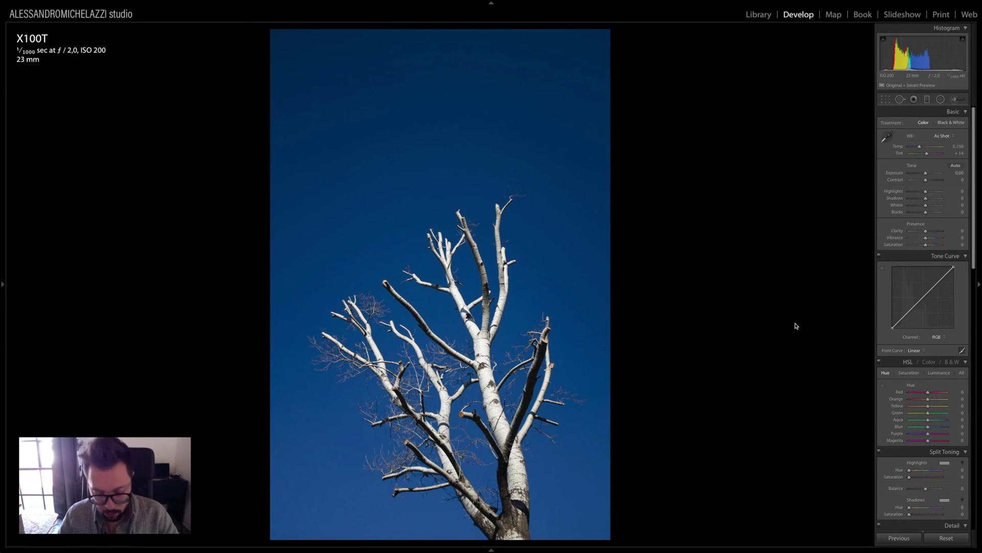
key("g")
left_click(655, 105, "shift")
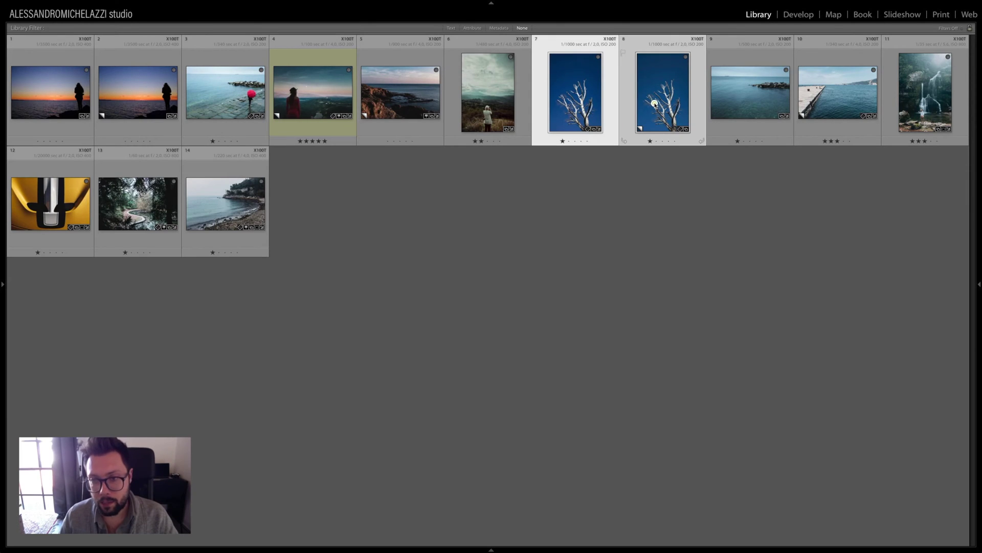
key("n")
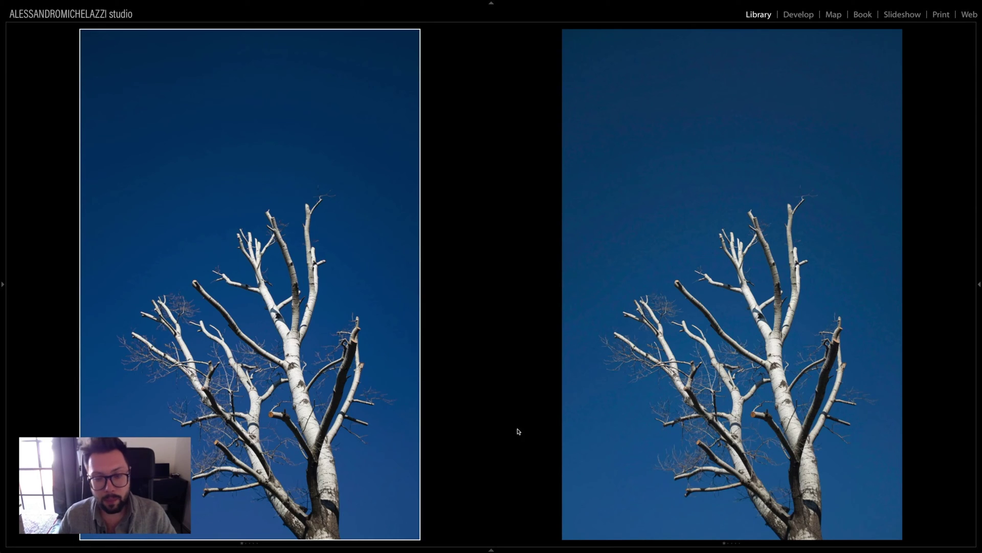
- Open the right-hand birch photo in Develop, inspect the trunk at 1:1, and open the profile list
left_click(671, 373)
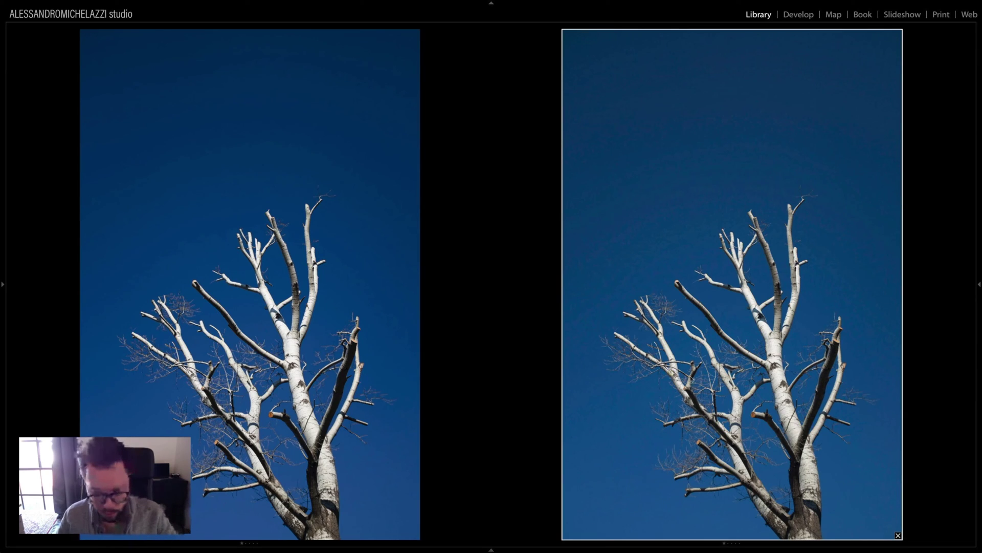
key("d")
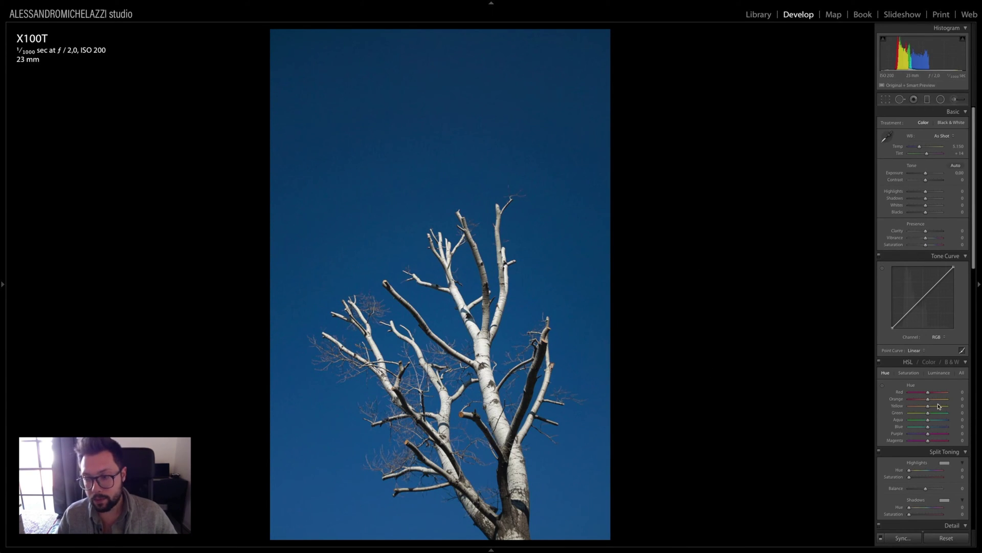
scroll(907, 170, "down", 15)
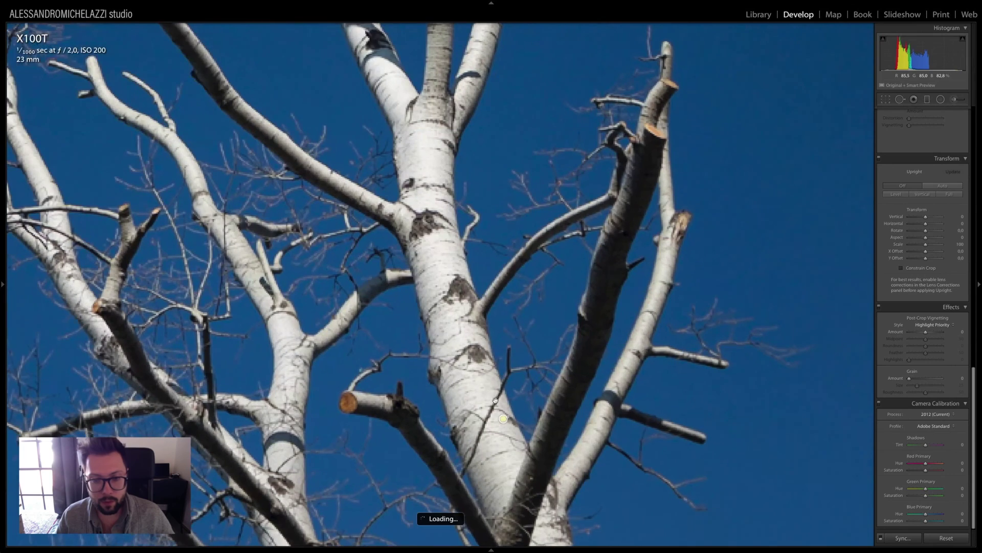
left_click(504, 419)
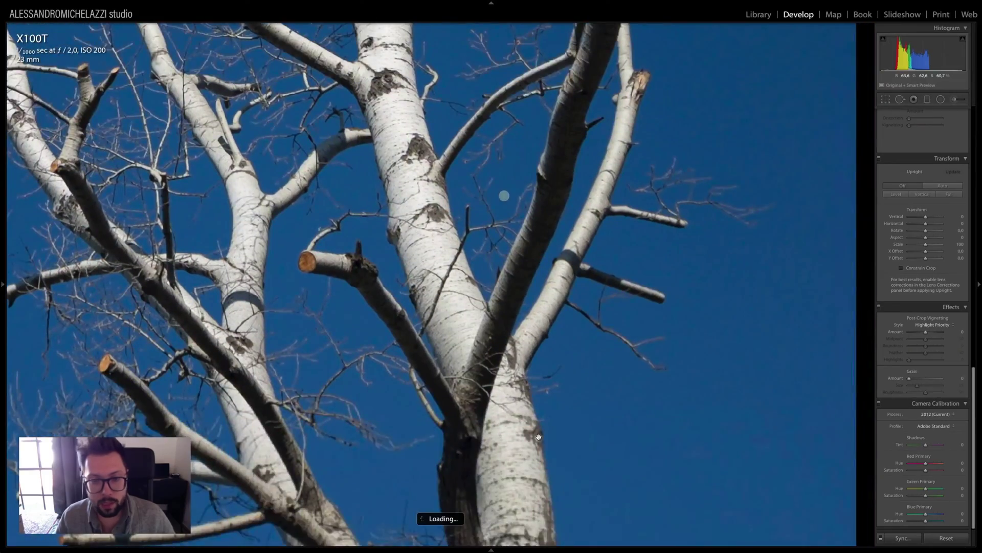
key("Right")
key("Right")
key("Right")
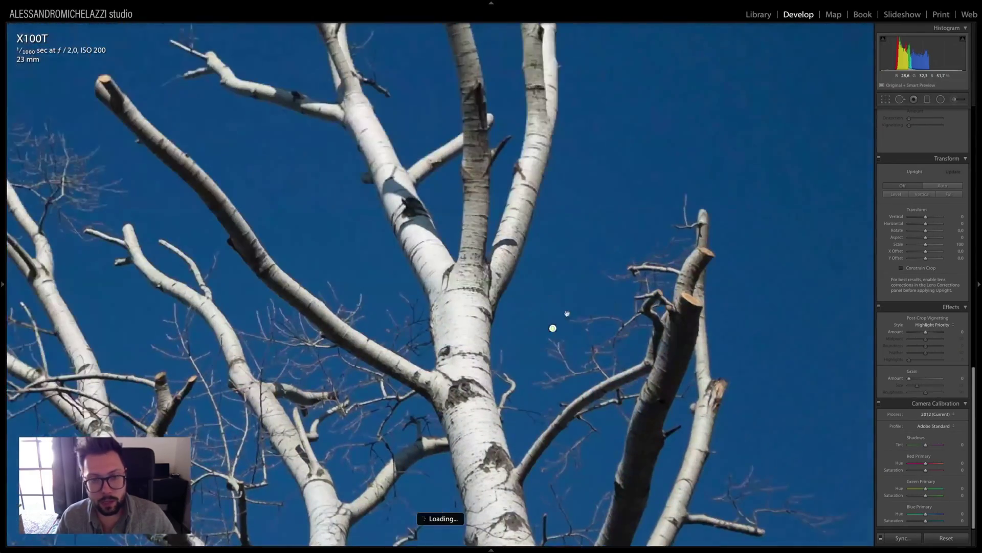
left_click(593, 293)
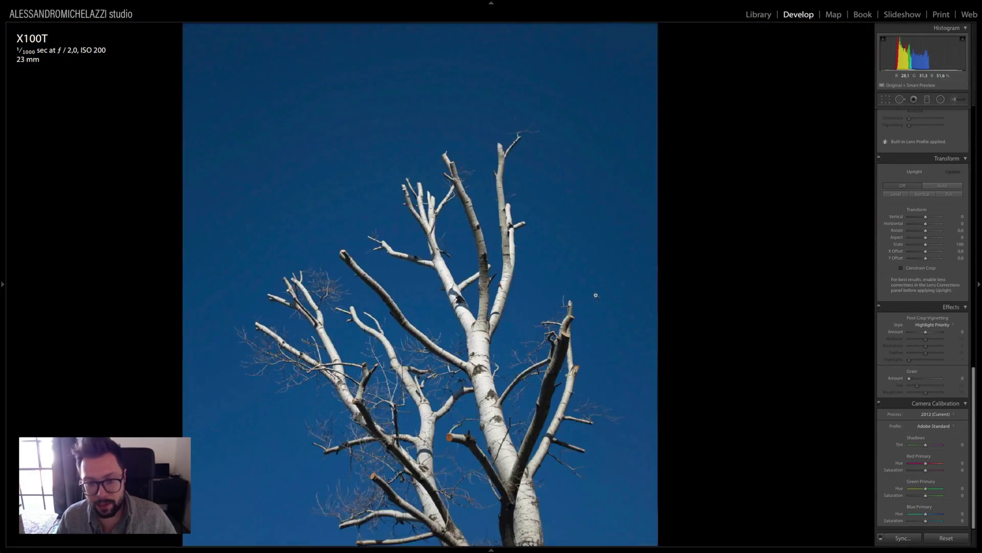
left_click(934, 425)
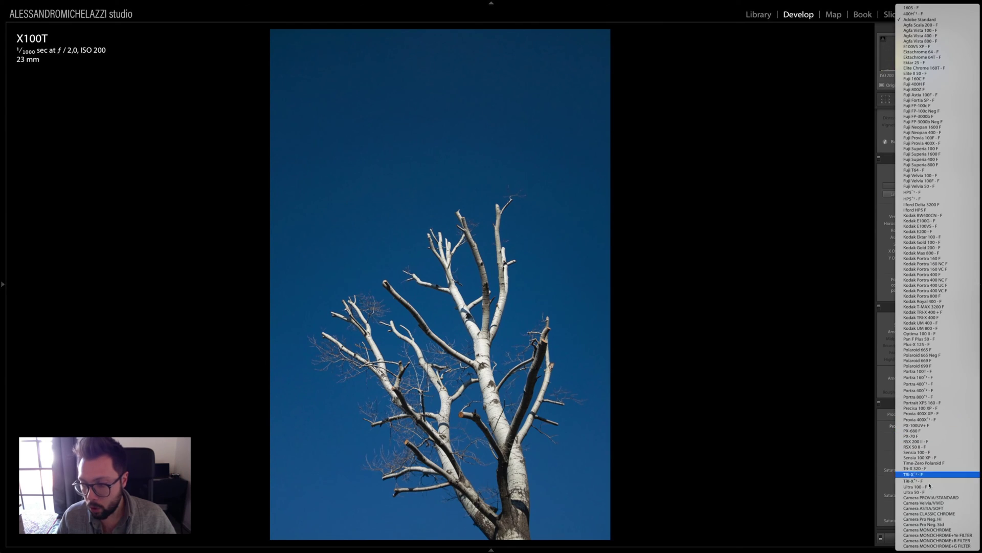
- Set the birch tree copy's calibration profile to Camera CLASSIC CHROME
left_click(946, 503)
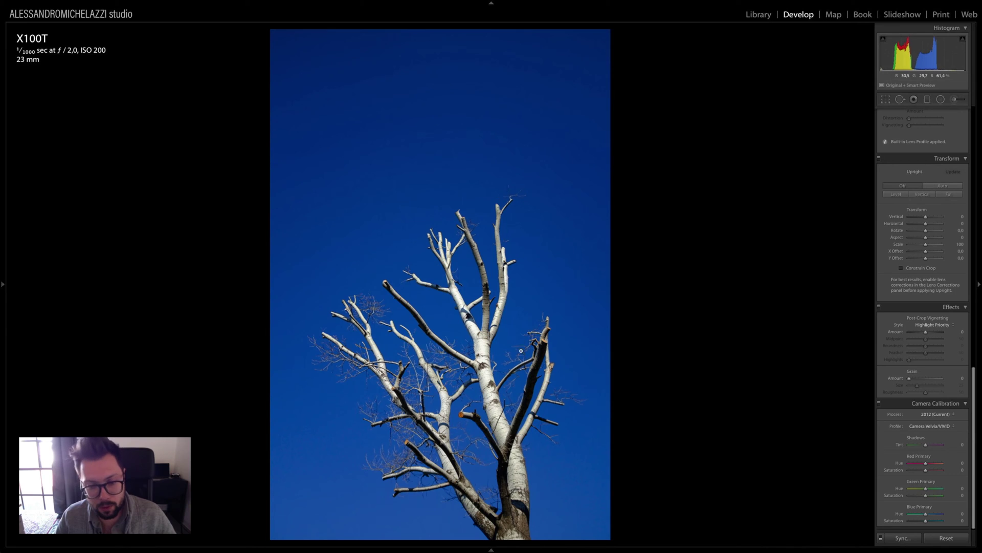
left_click(931, 426)
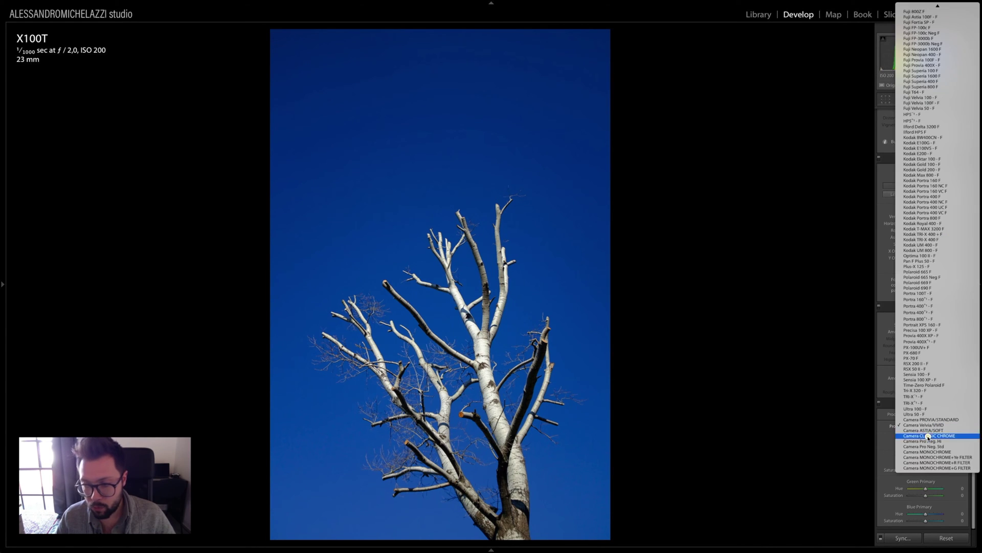
left_click(929, 437)
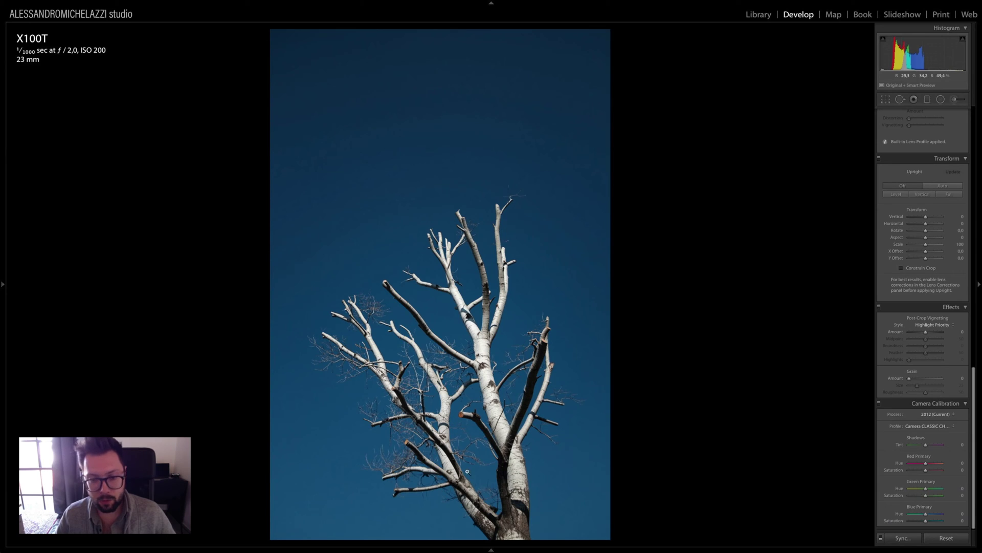
scroll(899, 316, "up", 10)
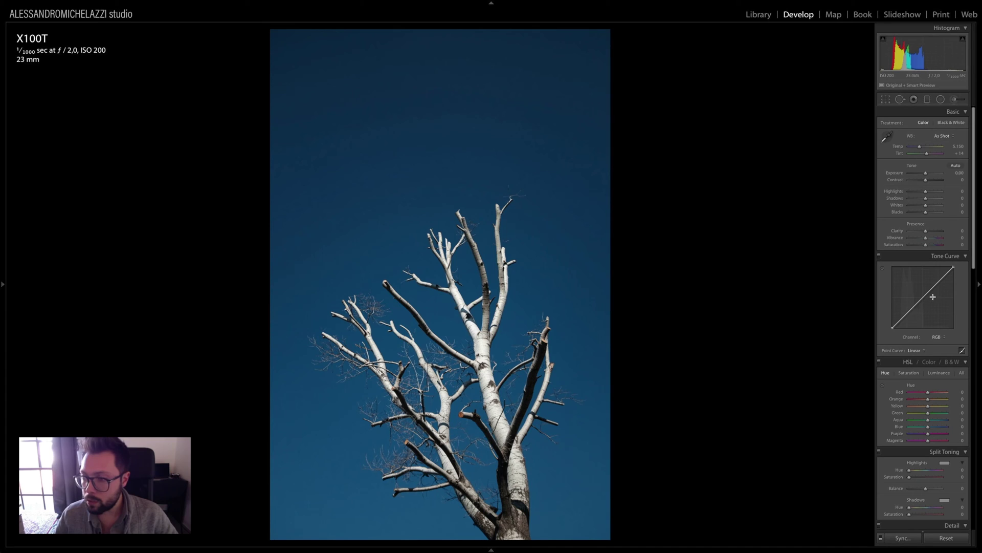
- Shape an S tone curve and add Clarity +8 to the tree photo
left_click_drag(940, 281, 938, 279)
left_click_drag(903, 317, 903, 318)
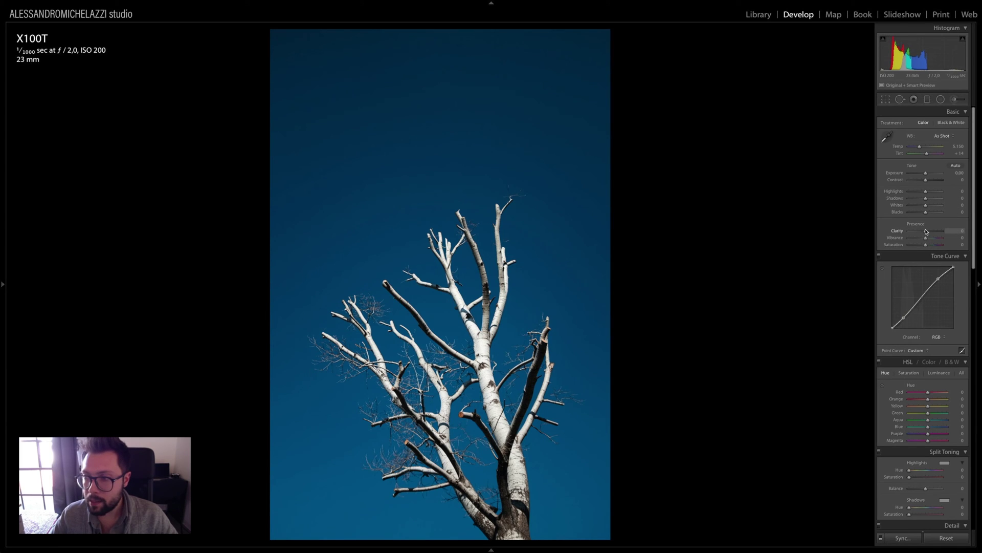
left_click_drag(926, 231, 927, 231)
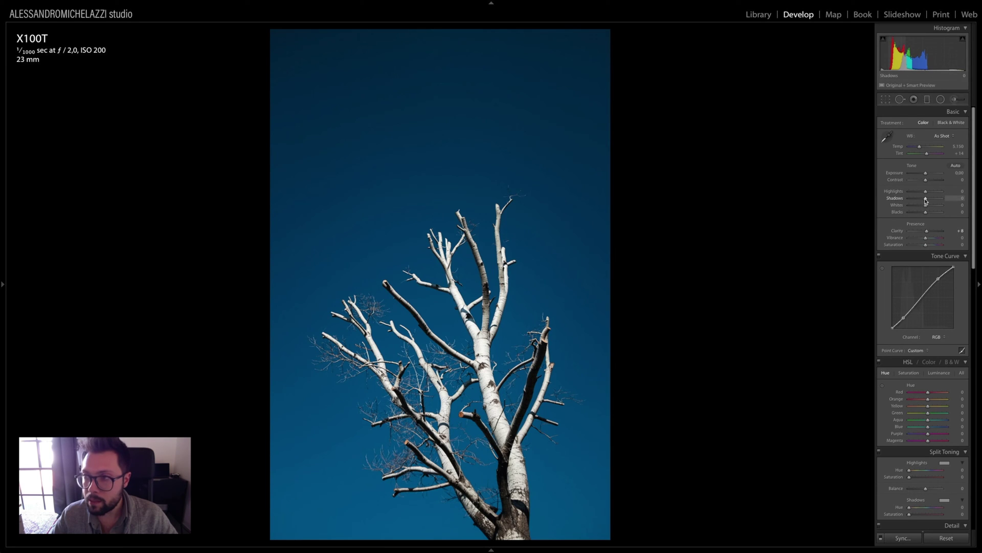
- Lift Shadows to +6 and set Whites to about +28 while checking clipping
left_click_drag(926, 200, 924, 213)
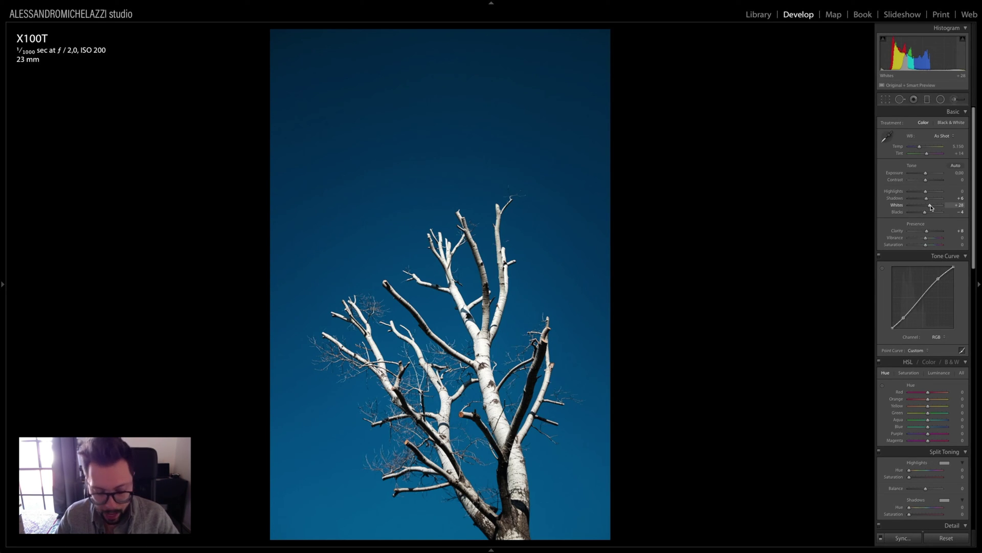
key("alt")
left_click_drag(930, 207, 932, 206)
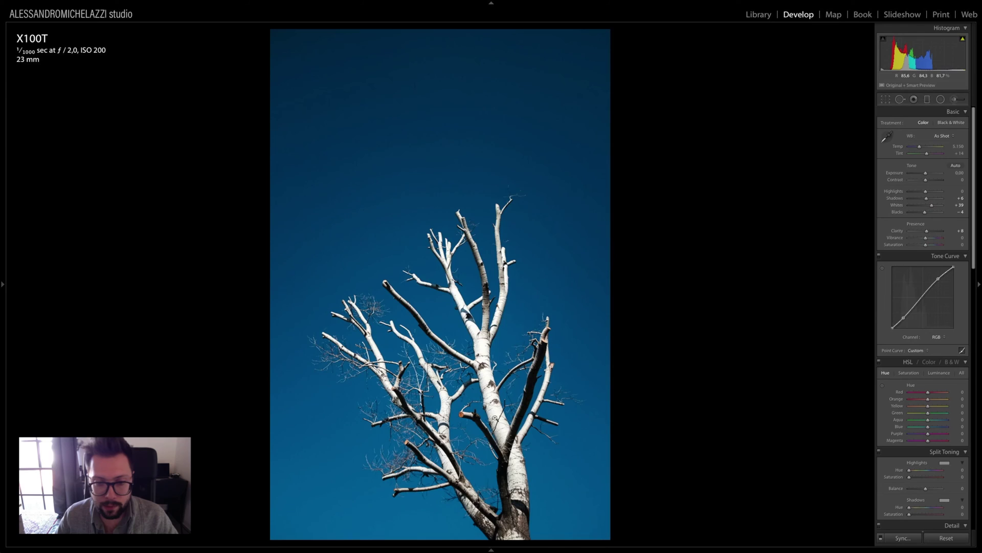
left_click(466, 328)
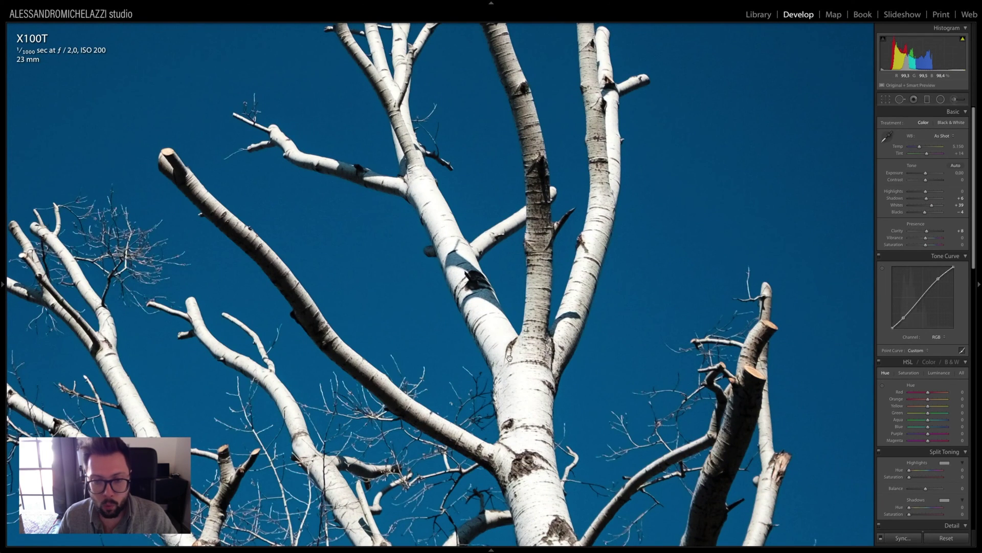
left_click(762, 233)
left_click_drag(932, 205, 930, 207)
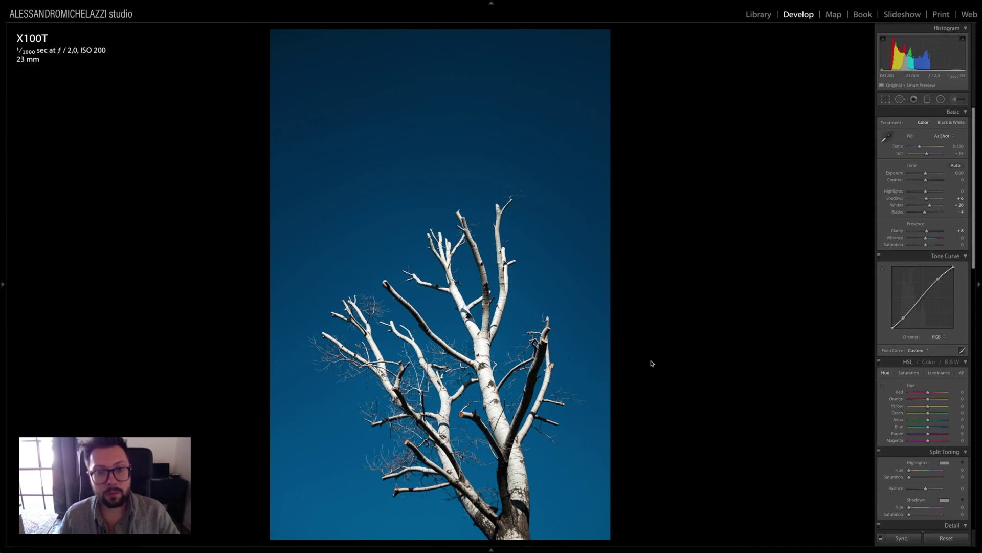
key("g")
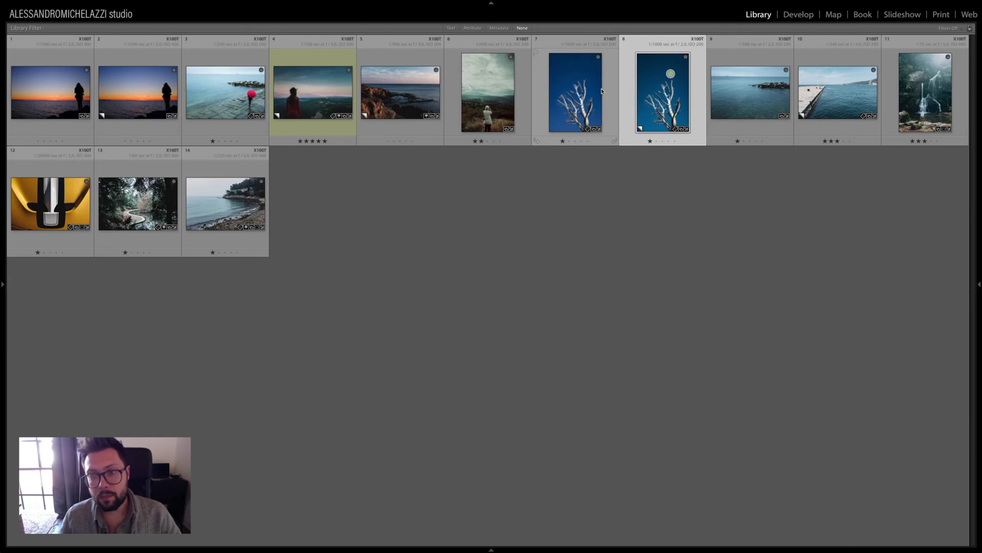
- Compare the original and edited tree photos side by side, then return to the grid
left_click(601, 91, "ctrl")
key("c")
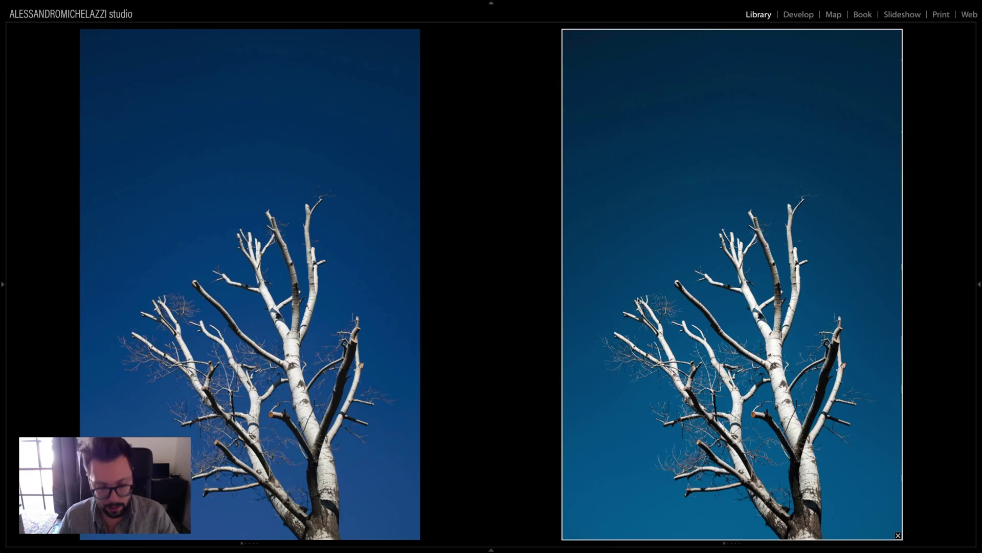
key("g")
left_click(640, 347)
- Create a virtual copy of the rocky coastline photo, undoing its accidental removal from the collection
left_click(378, 109)
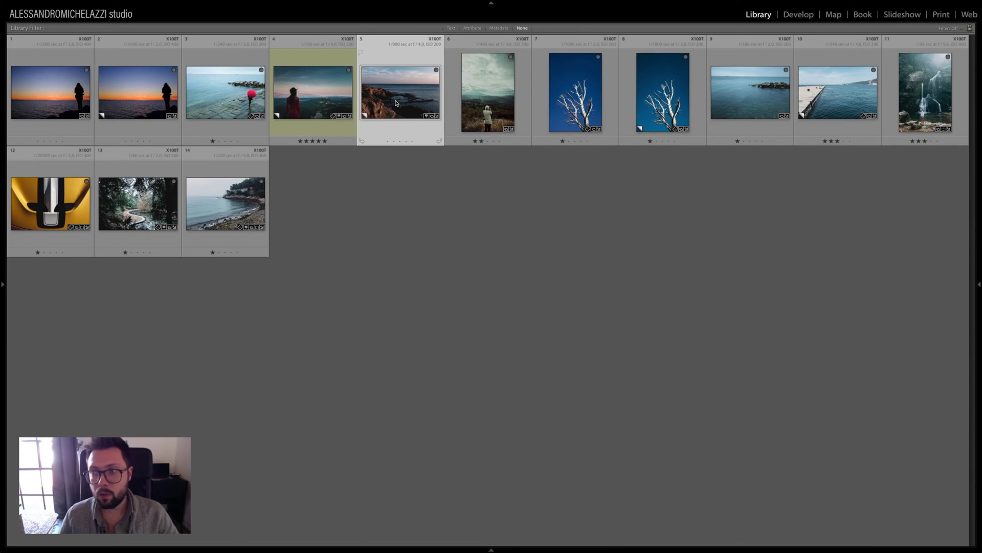
double_click(397, 100)
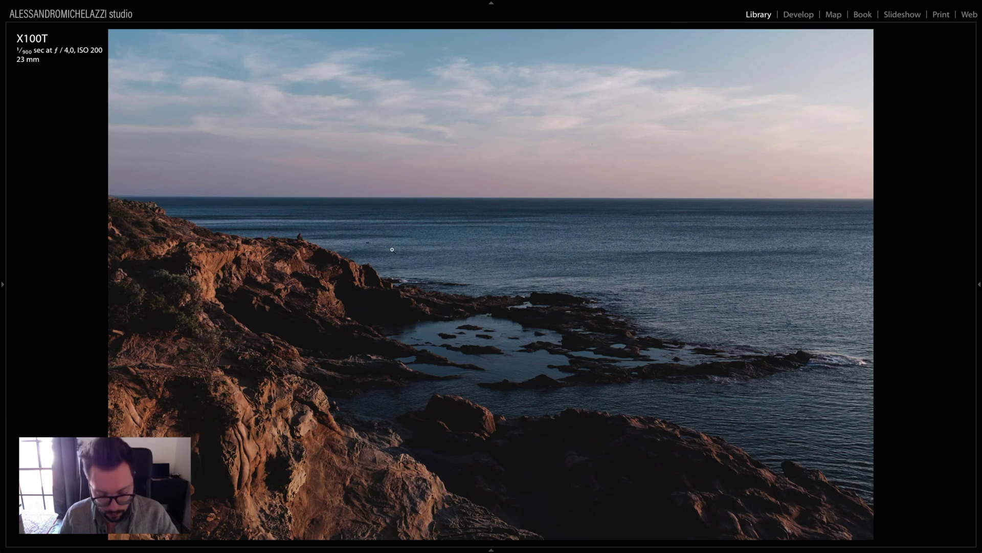
key("g")
right_click(410, 107)
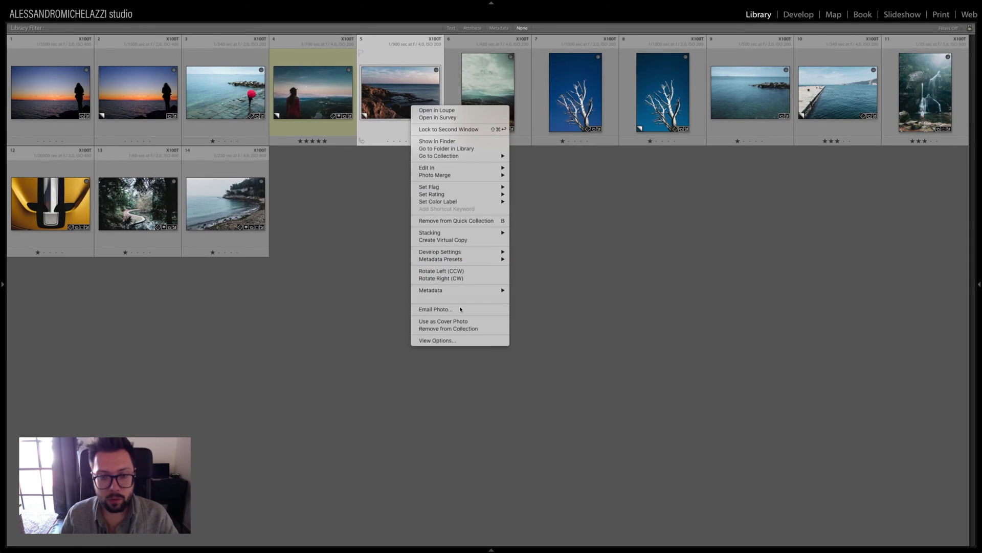
left_click(458, 328)
key("super+z")
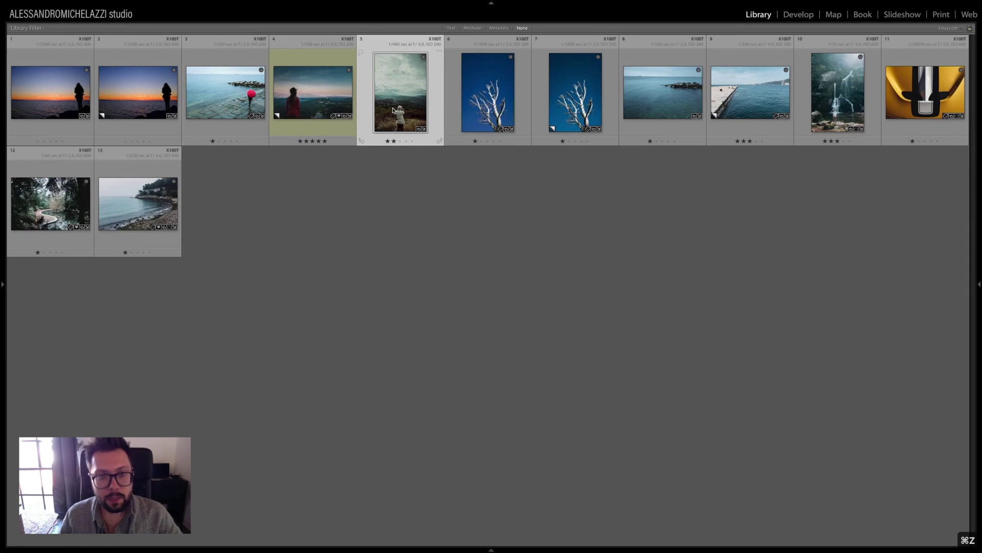
right_click(400, 96)
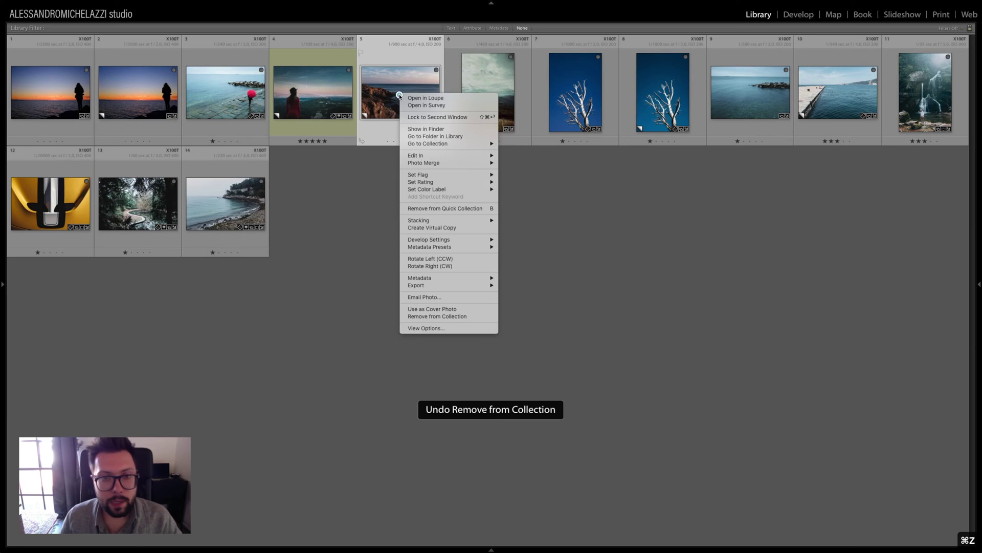
left_click(440, 226)
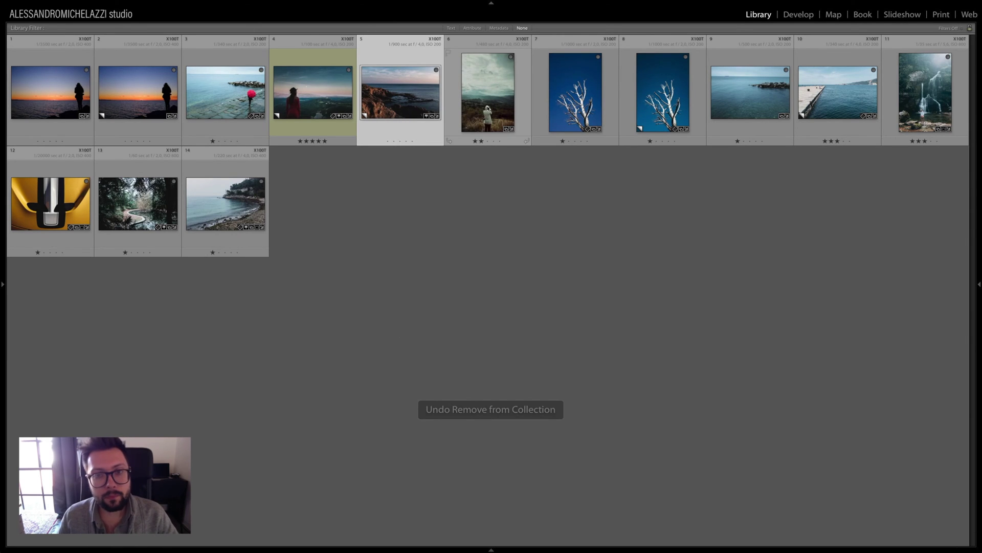
- Open the coastline copy in Develop, reset all adjustments, and bring up the Camera Calibration profile list
key("d")
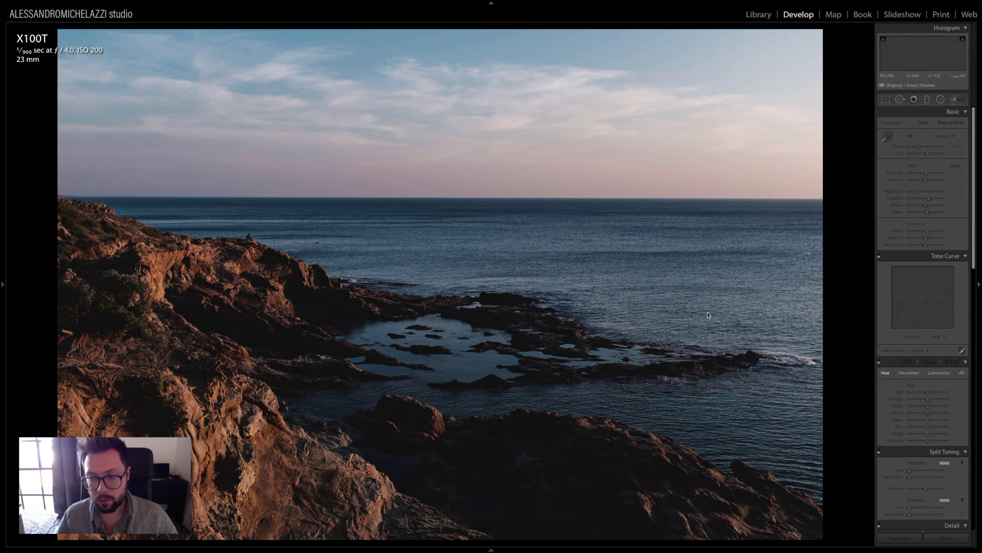
left_click(945, 538)
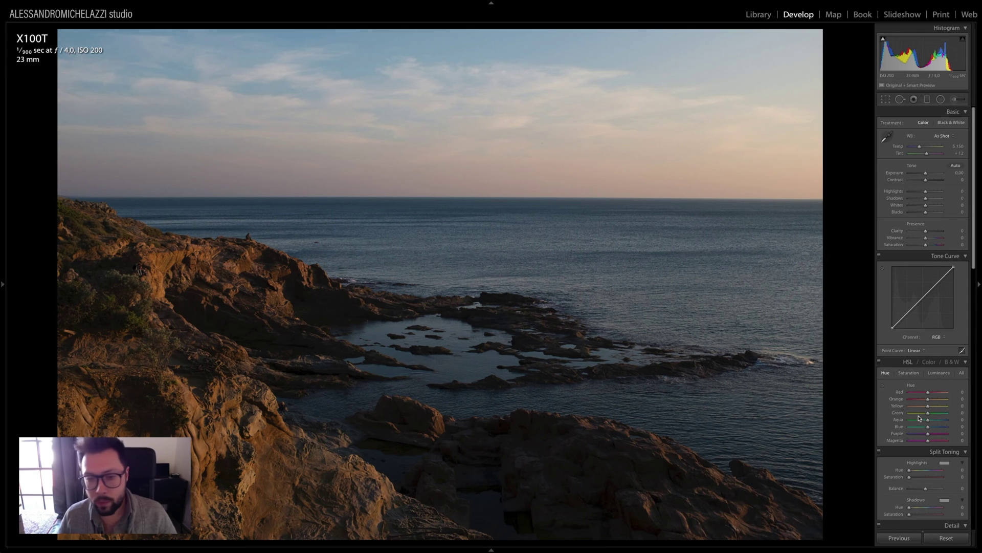
scroll(918, 389, "down", 15)
left_click(932, 426)
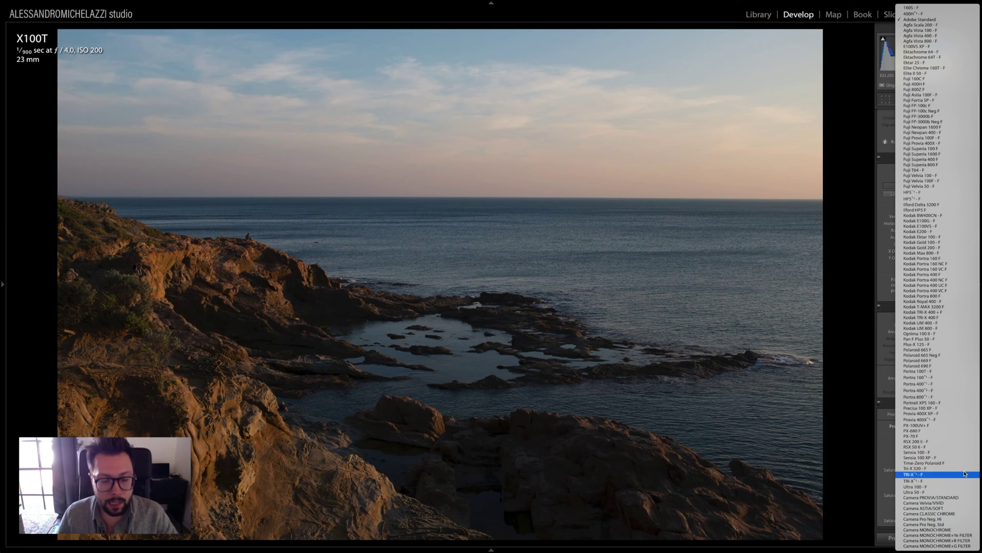
- Try the Velvia/VIVID and Pro Neg. Hi profiles, then settle on Camera Classic Chrome
left_click(942, 504)
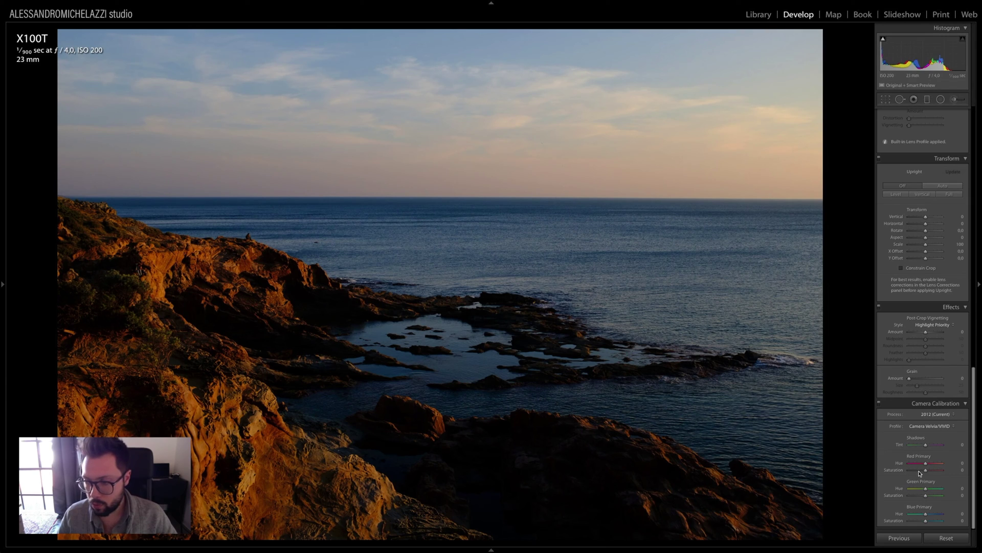
left_click(932, 425)
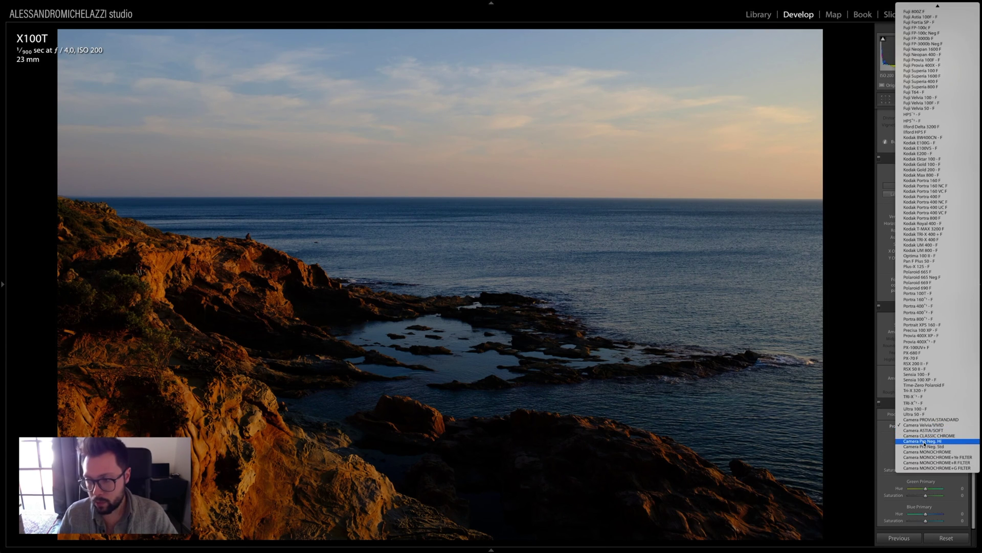
left_click(924, 442)
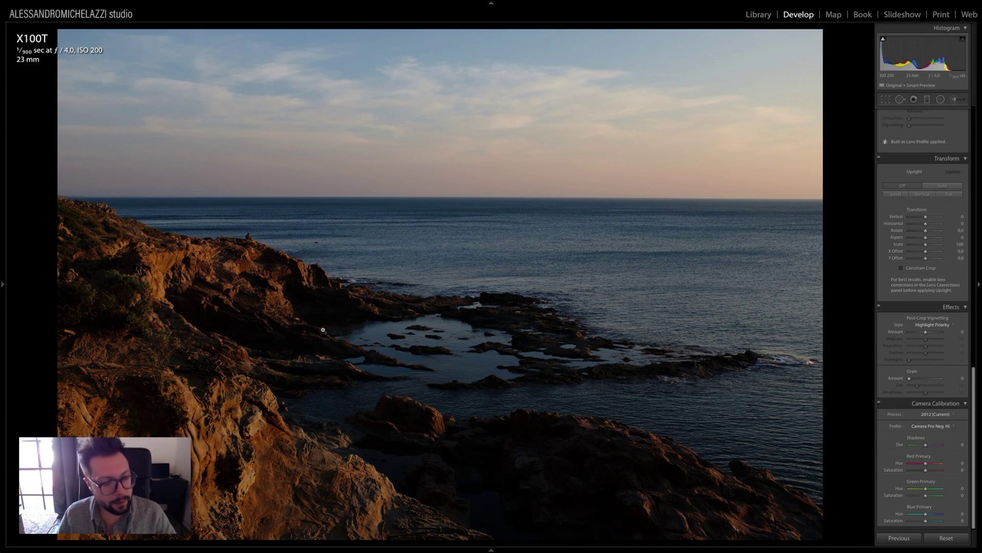
left_click(924, 426)
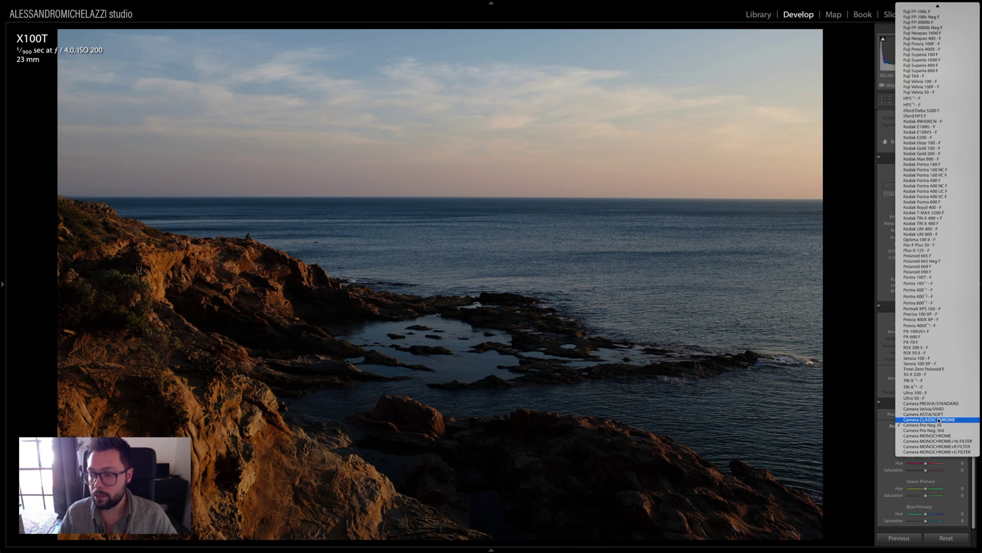
left_click(939, 419)
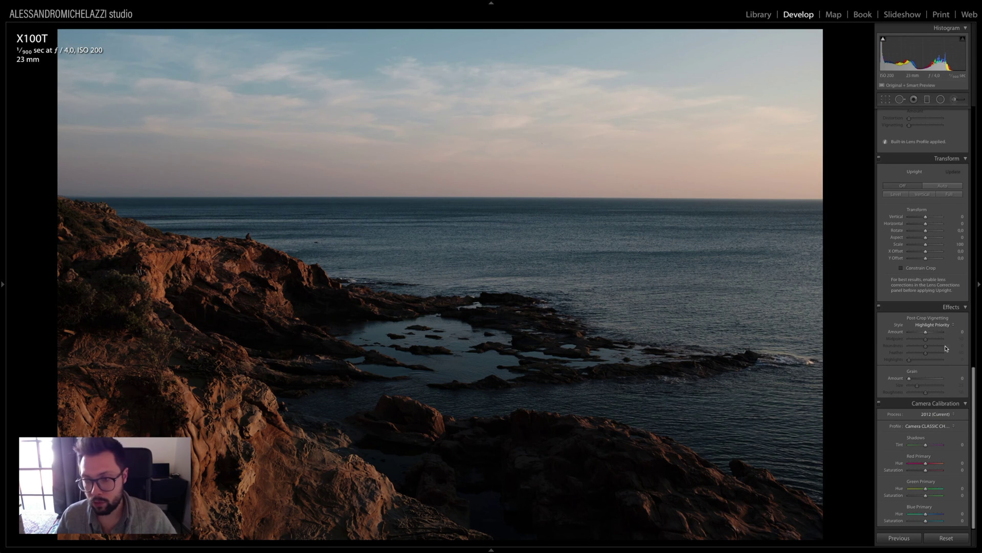
scroll(936, 467, "up", 10)
scroll(937, 468, "up", 5)
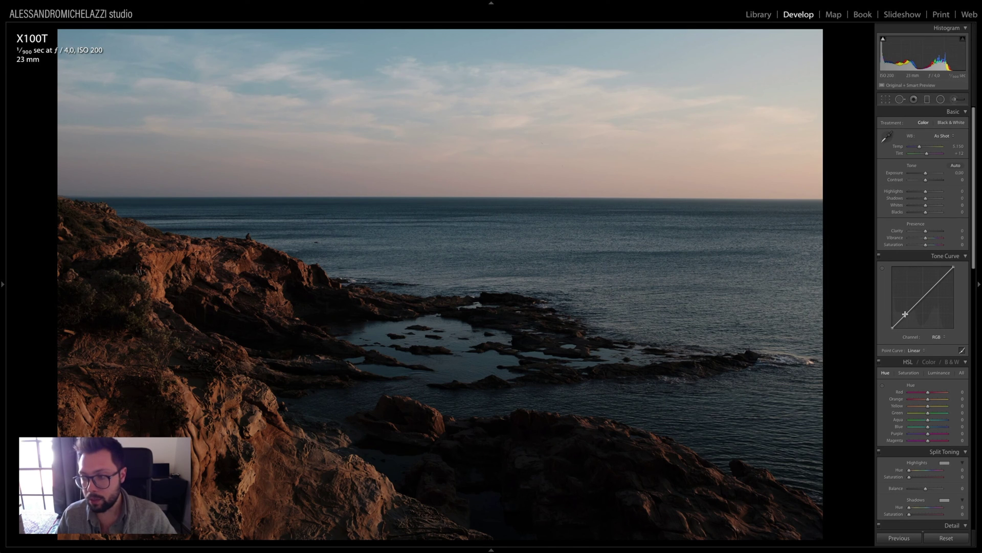
- Shape a gentle S tone curve with a raised highlight point and slightly lowered shadow point
left_click(905, 314)
left_click(939, 279)
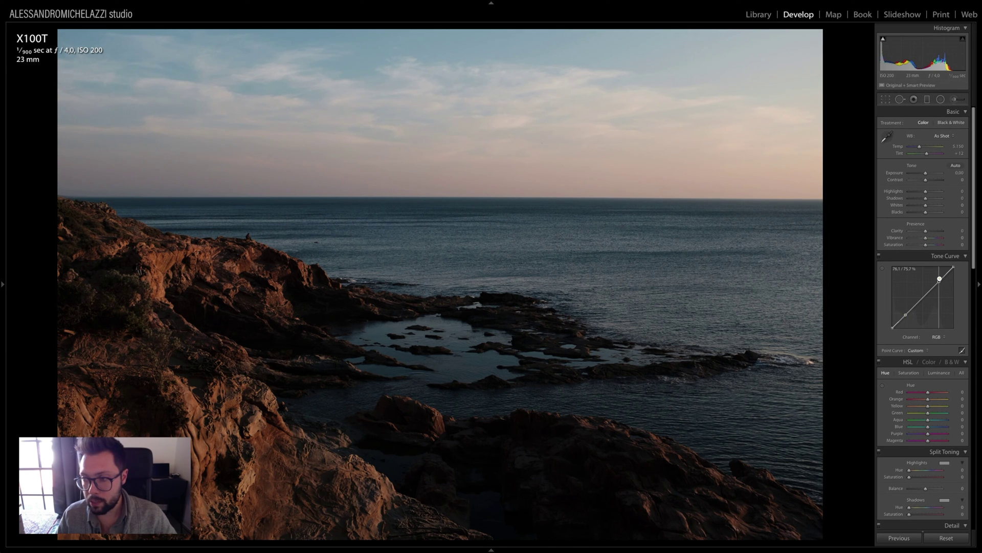
left_click_drag(939, 279, 939, 271)
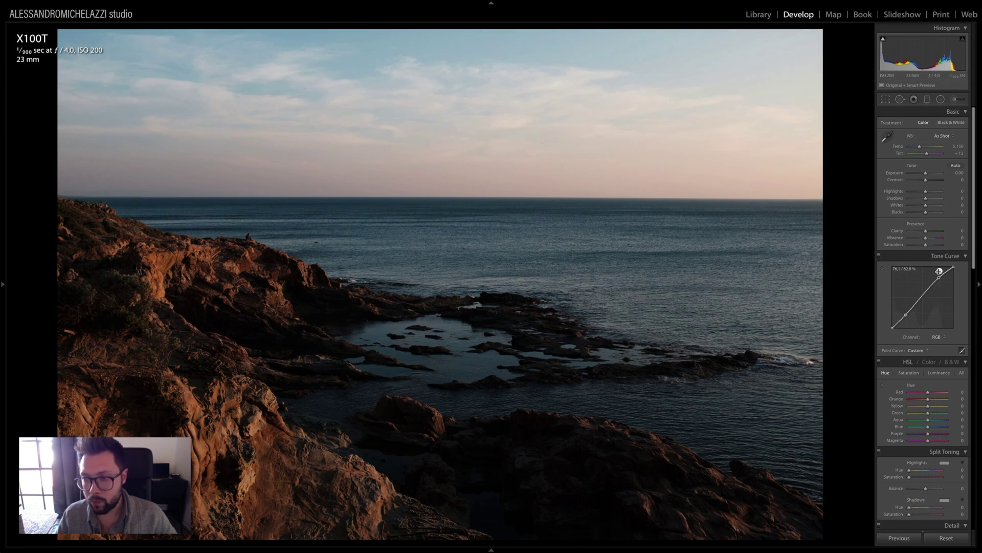
left_click_drag(906, 315, 907, 316)
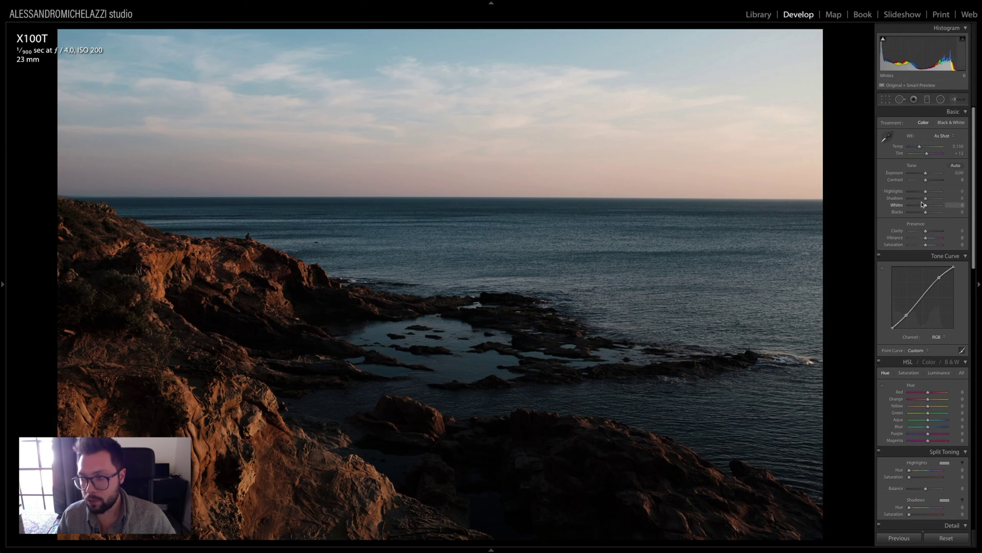
- Raise Exposure to +0.50 and Whites to +43 while checking clipping
left_click_drag(925, 173, 927, 174)
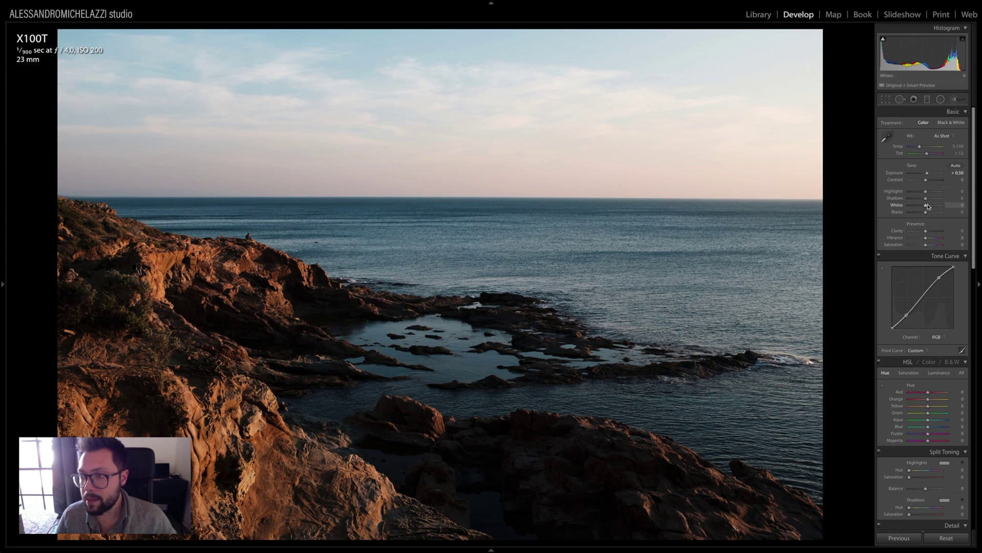
left_click_drag(927, 207, 933, 208)
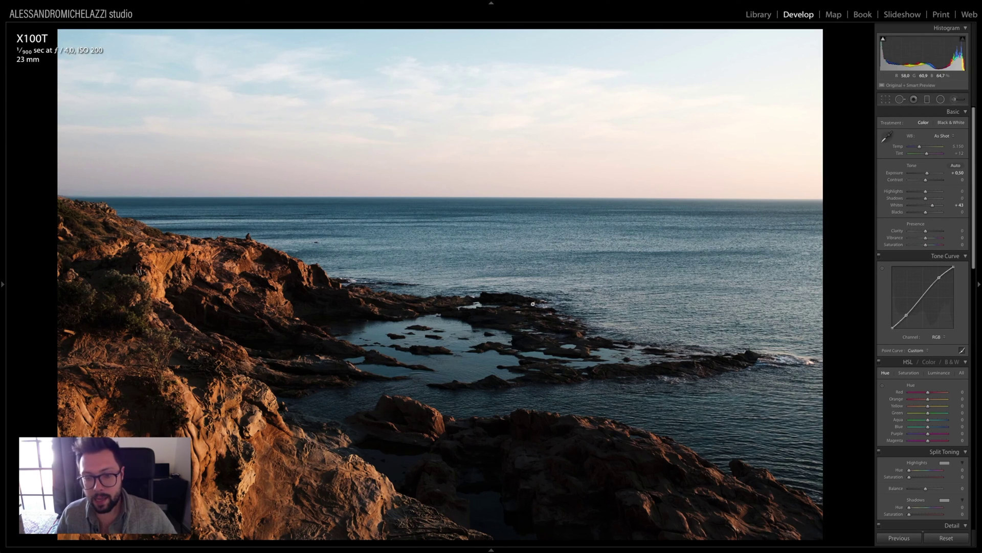
left_click(927, 99)
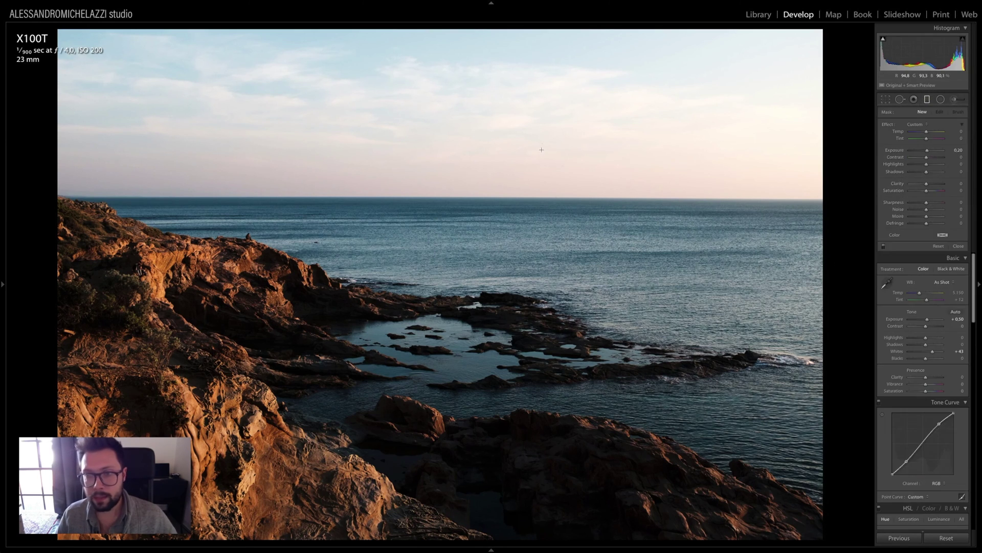
- Add a graduated filter over the sky with negative Exposure and Clarity 26
left_click_drag(538, 138, 538, 262)
left_click_drag(539, 201, 539, 209)
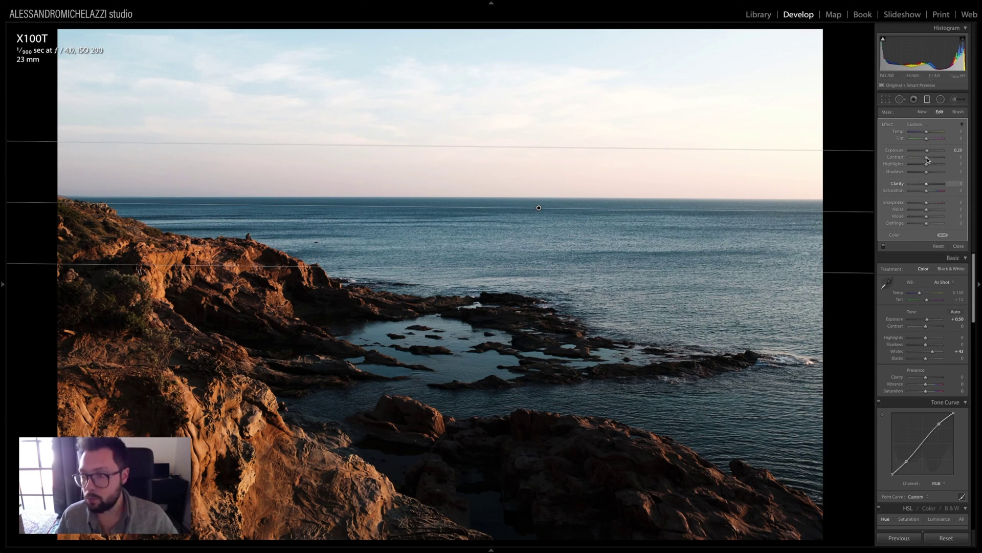
left_click_drag(926, 151, 925, 155)
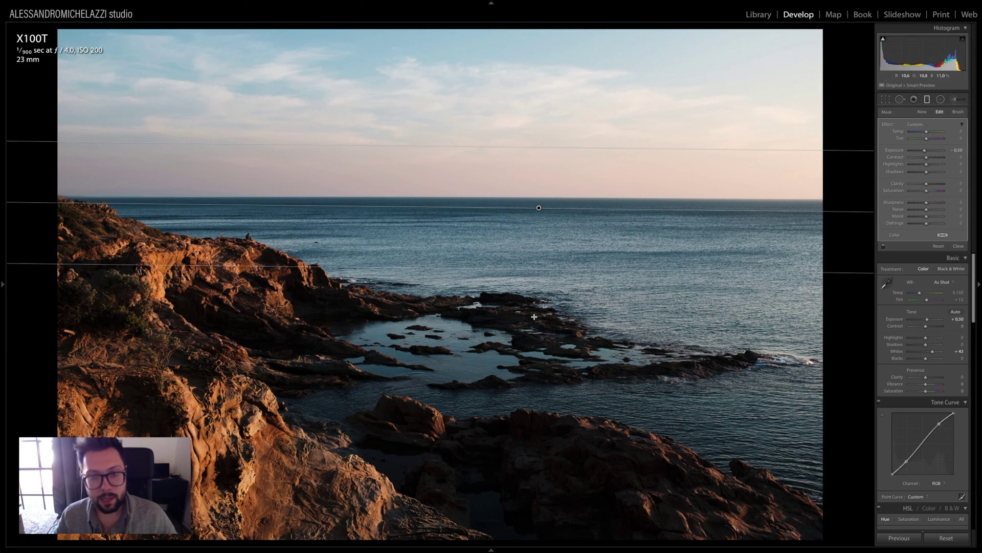
left_click_drag(925, 183, 930, 183)
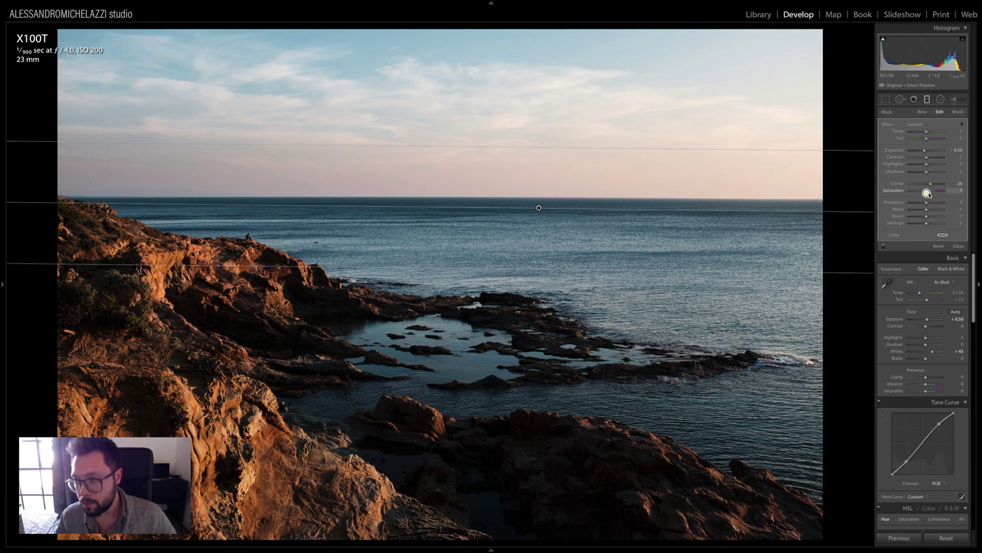
left_click(927, 101)
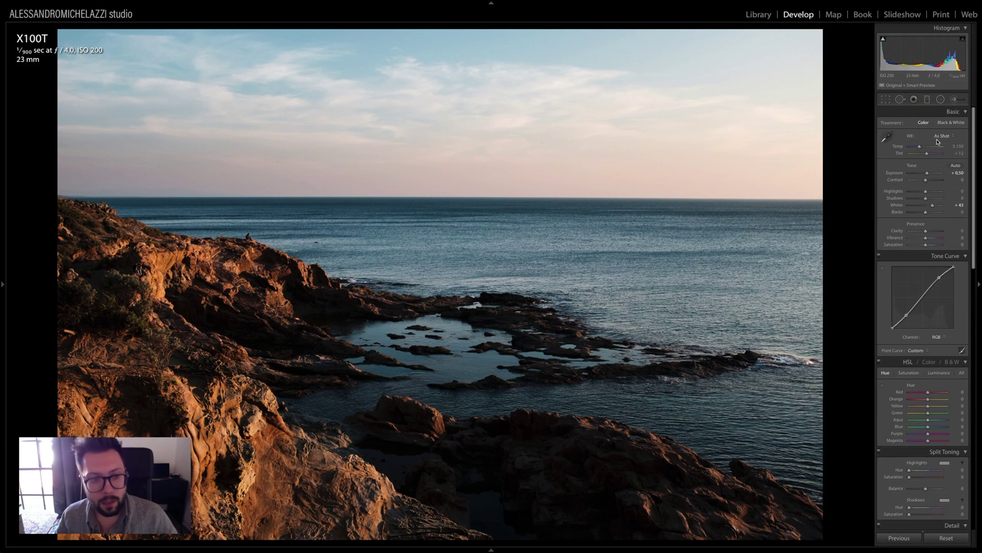
- Paint an Adjustment Brush at +0.20 Exposure over the rock pool
left_click(955, 99)
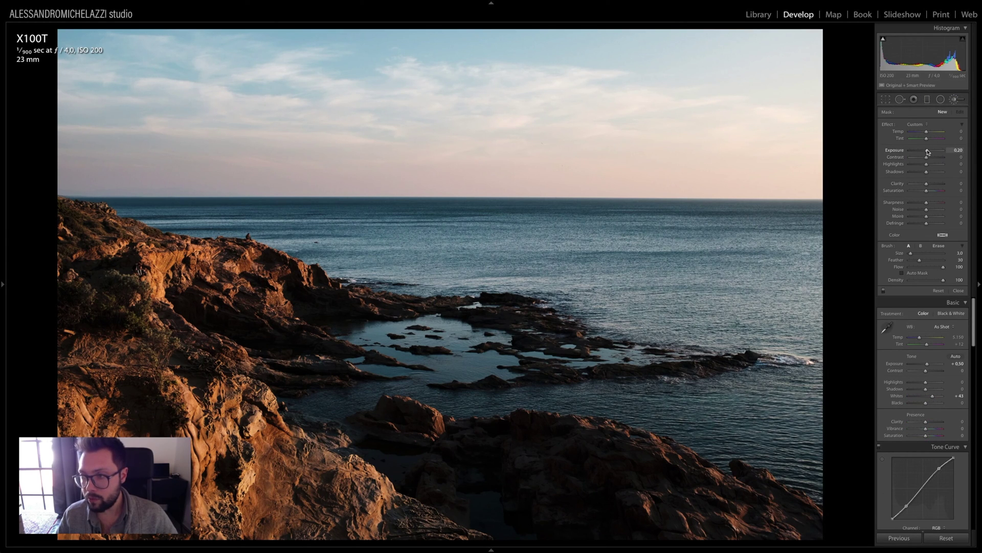
scroll(156, 286, "up", 5)
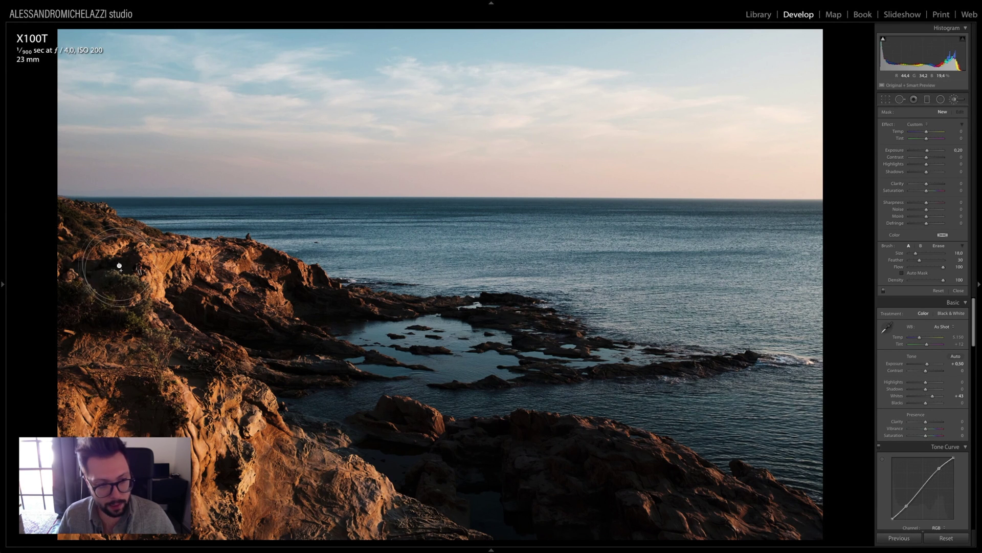
mouse_move(327, 327)
left_mouse_down()
mouse_move(412, 343)
mouse_move(365, 348)
mouse_move(499, 335)
mouse_move(333, 404)
mouse_move(454, 344)
mouse_move(835, 404)
left_mouse_up()
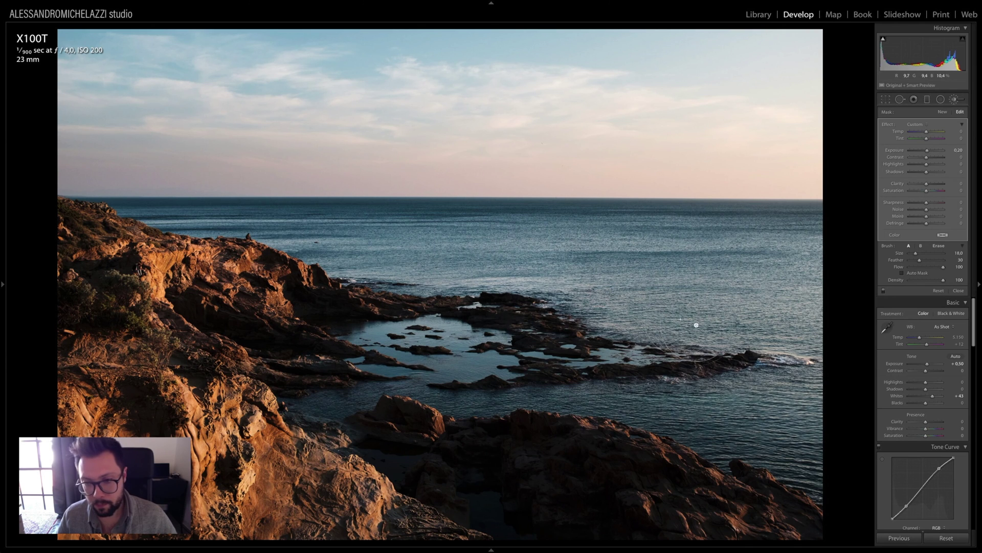
left_click(955, 99)
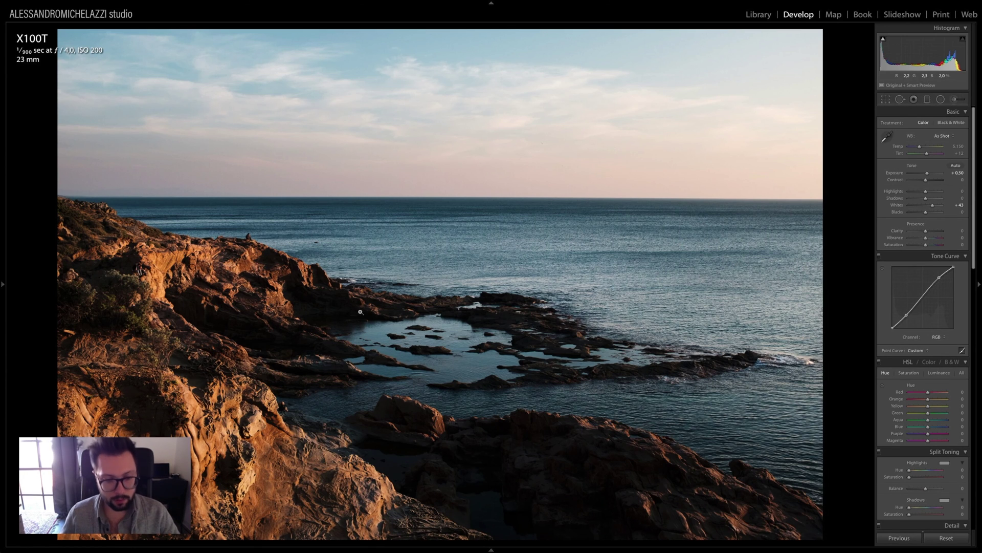
- Compare the edited coastline against the unedited original with the before/after toggle
key("backslash")
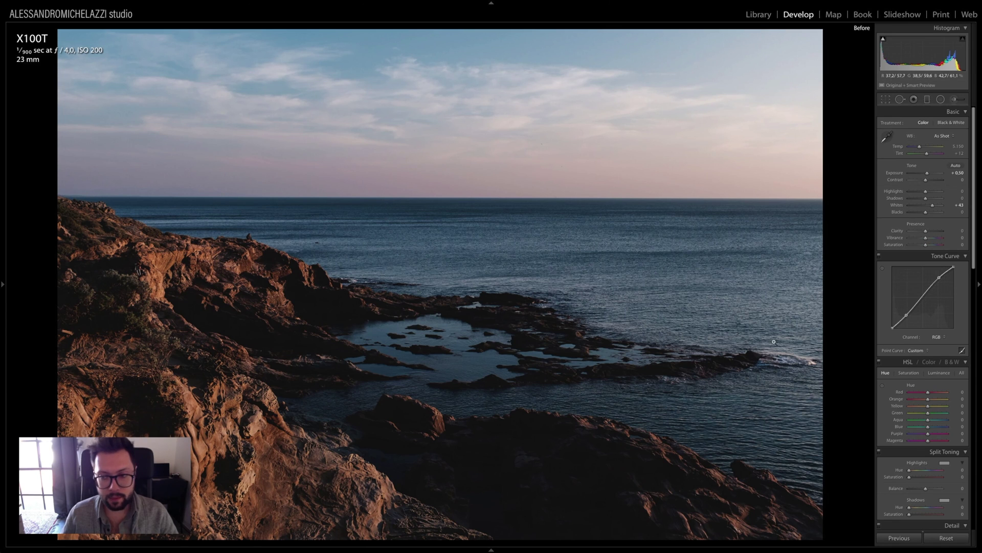
key("backslash")
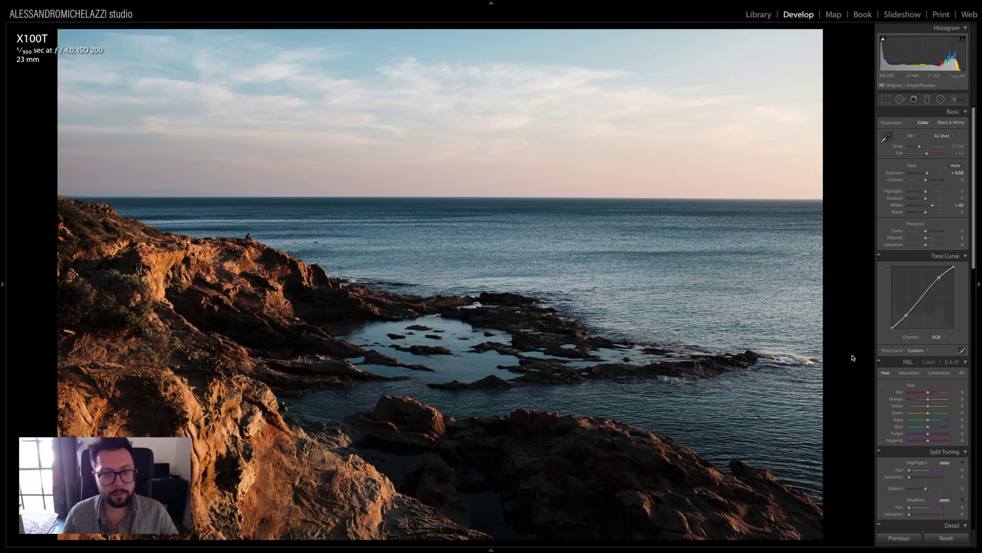
scroll(960, 385, "down", 10)
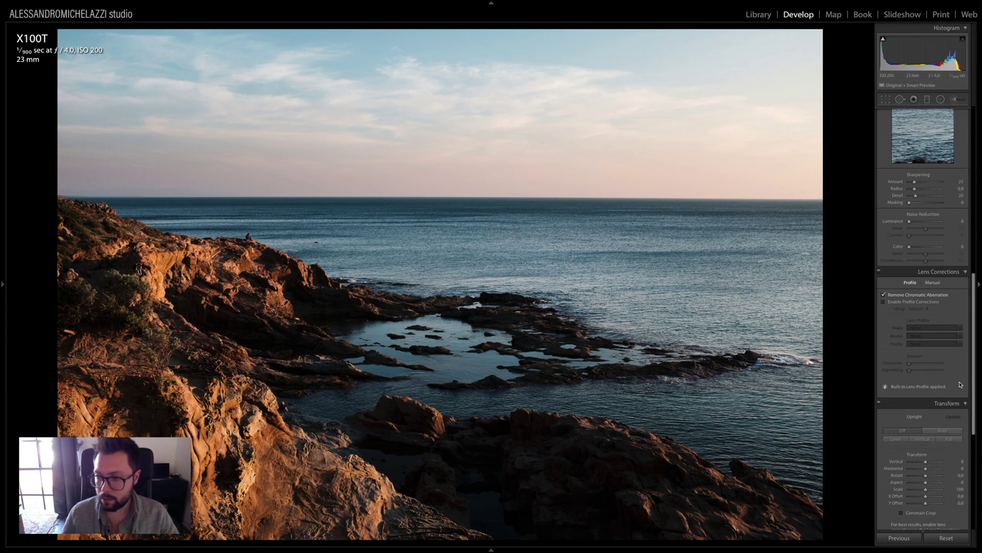
- Enable Fujifilm X100T lens profile corrections, keeping Distortion at 100 and setting Vignetting to 0
left_click(898, 302)
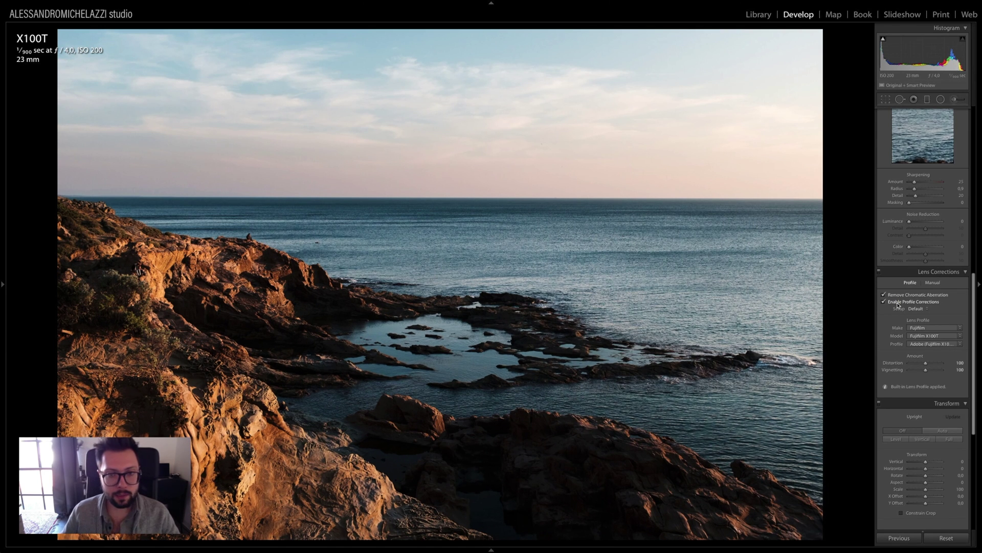
left_click(897, 302)
left_click(897, 302)
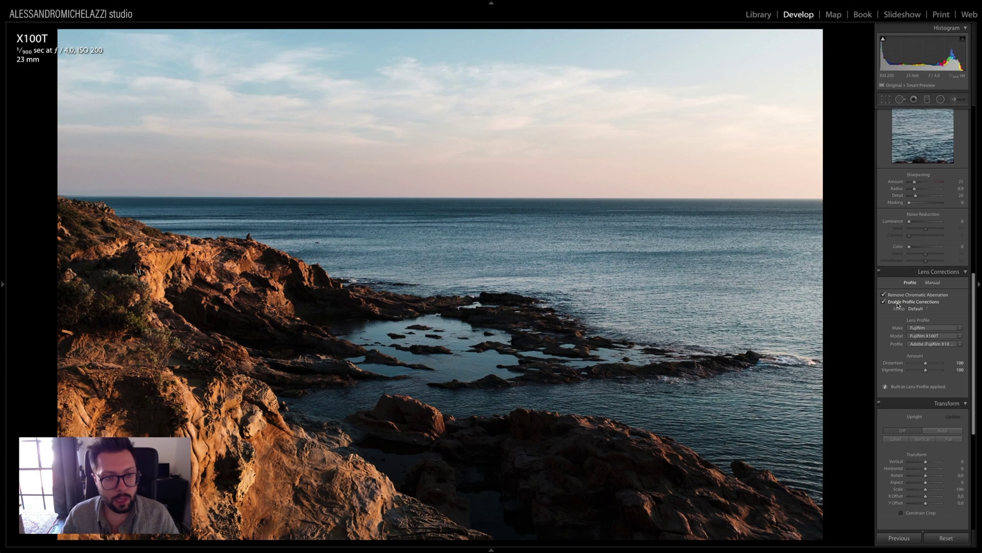
left_click(897, 303)
left_click(897, 302)
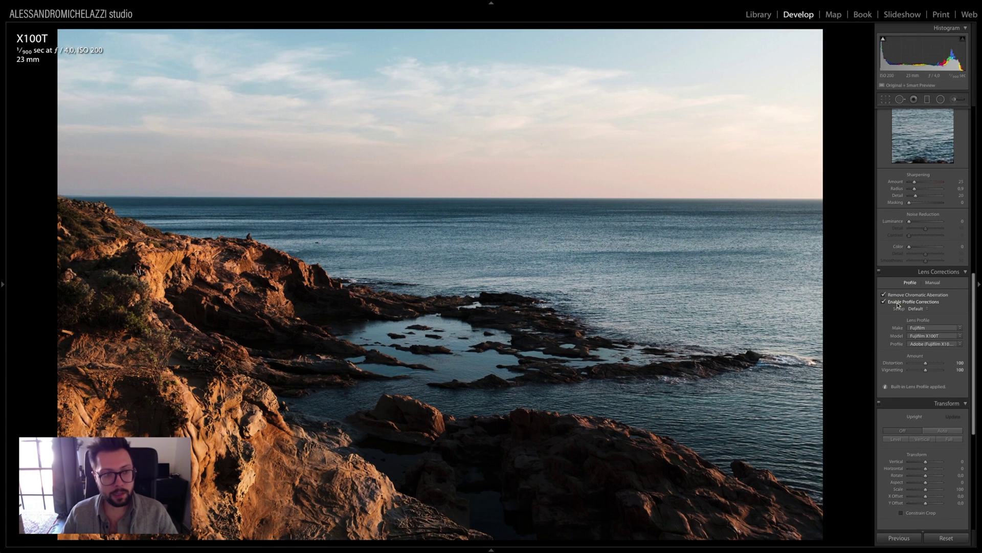
left_click(897, 302)
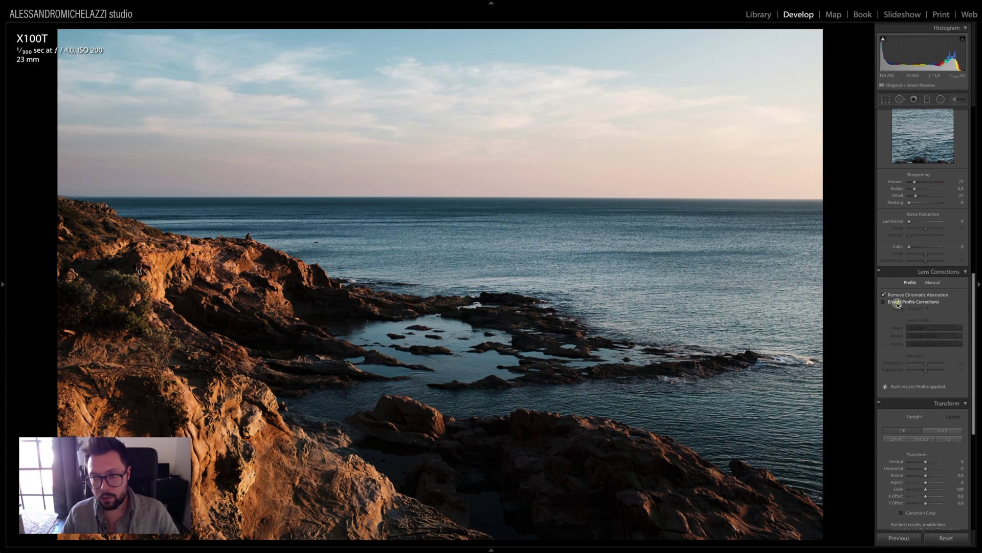
left_click(897, 302)
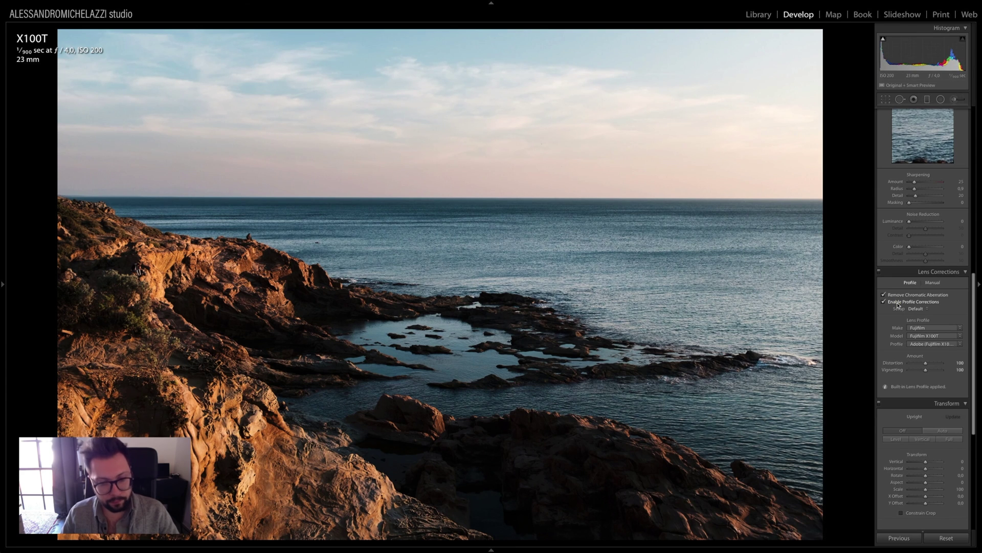
left_click(897, 302)
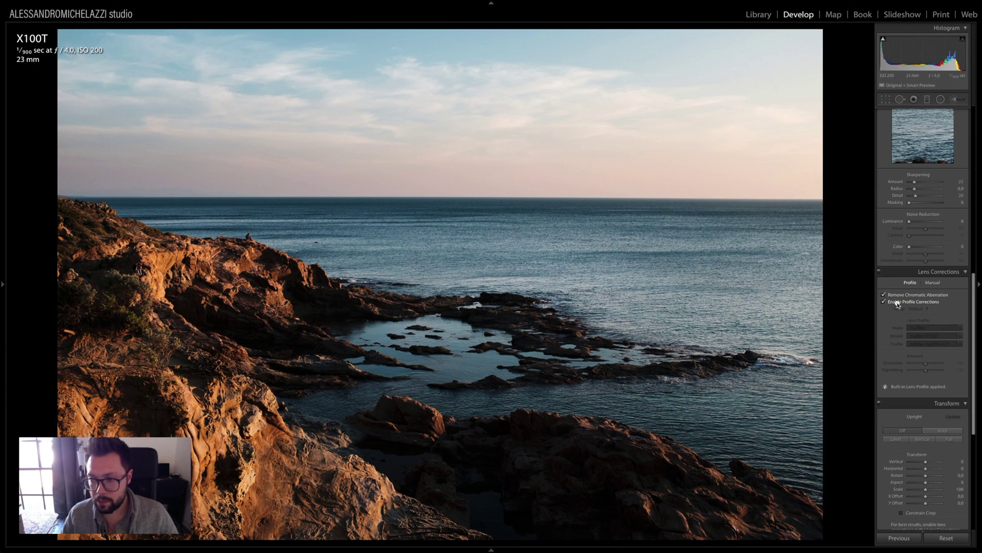
left_click(897, 302)
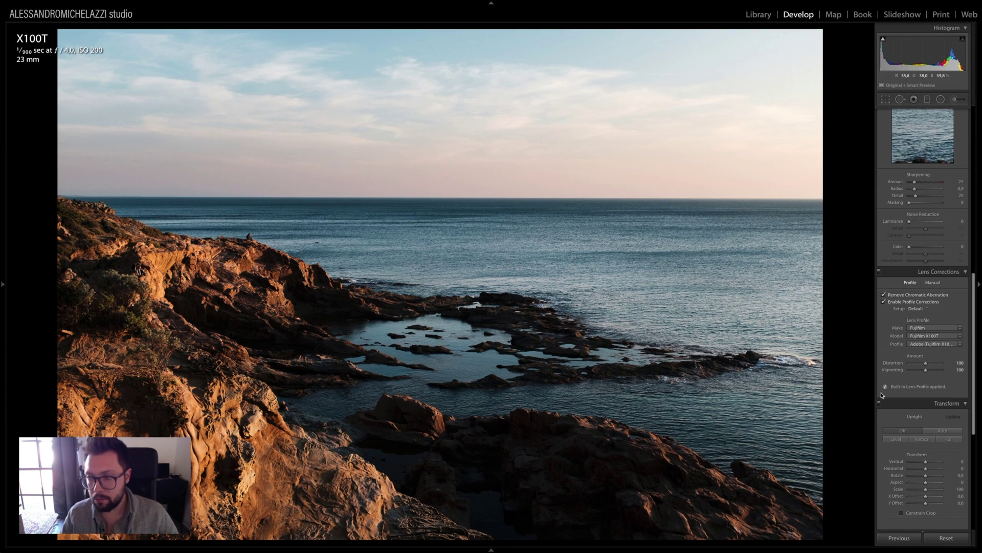
left_click_drag(927, 373, 876, 373)
double_click(913, 372)
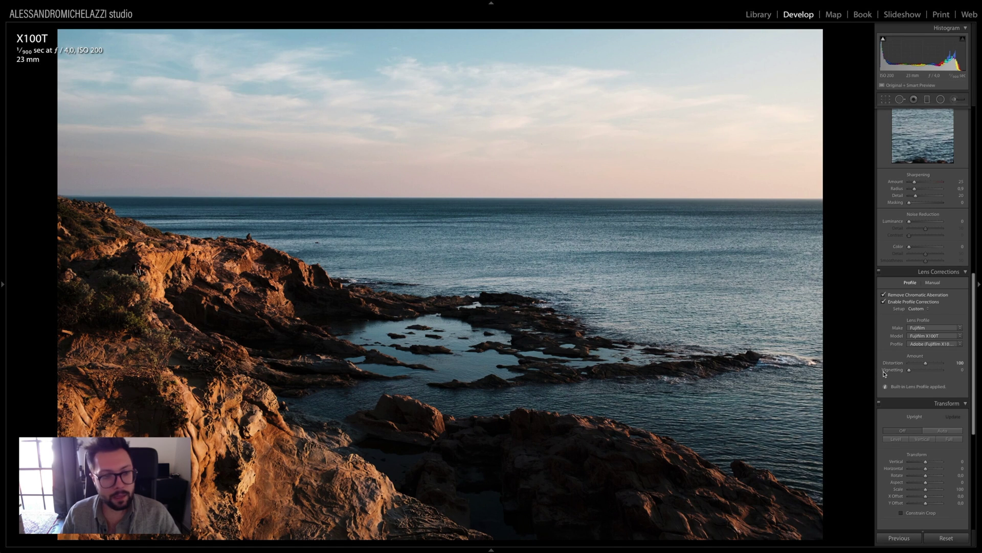